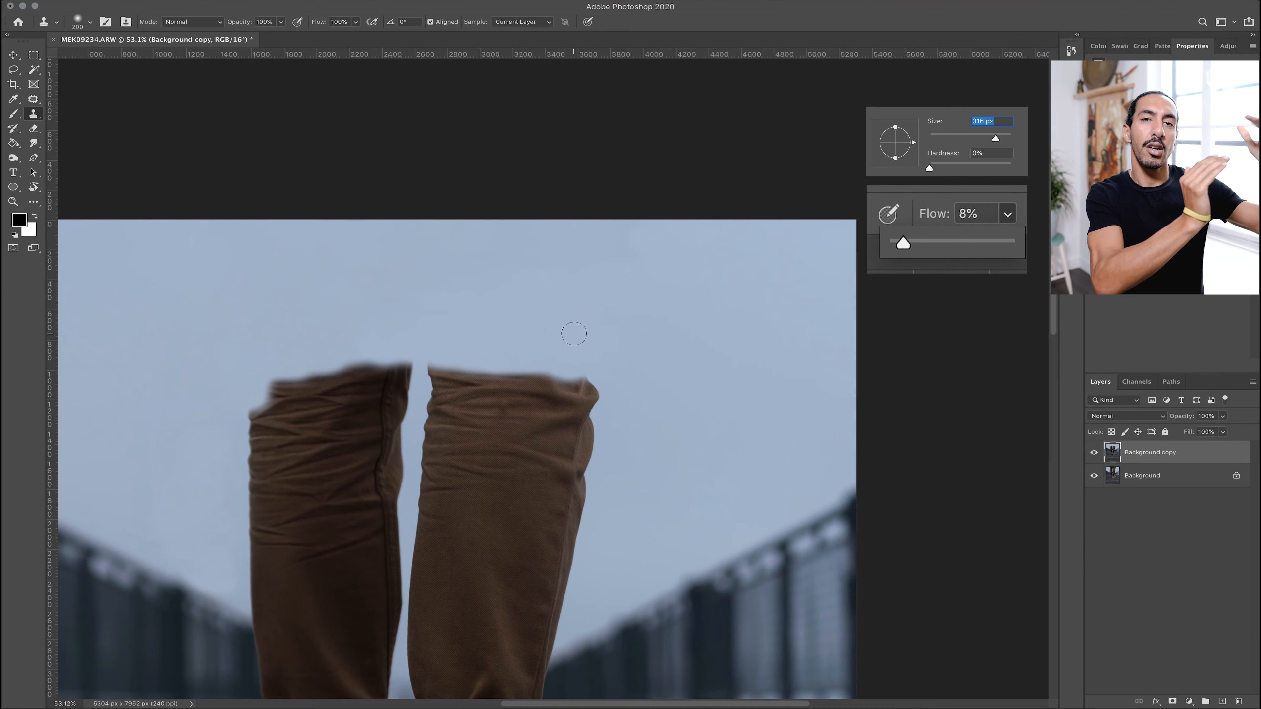
Clone sky texture over the tops of the trouser legs with the Clone Stamp tool
alt+click(611, 307)
mouse_move(585, 386)
mouse_down()
mouse_move(369, 372)
mouse_move(284, 382)
mouse_up()
alt+click(459, 298)
drag(378, 349, 509, 335)
alt+click(668, 358)
drag(615, 402, 456, 381)
alt+click(417, 342)
drag(401, 380, 341, 375)
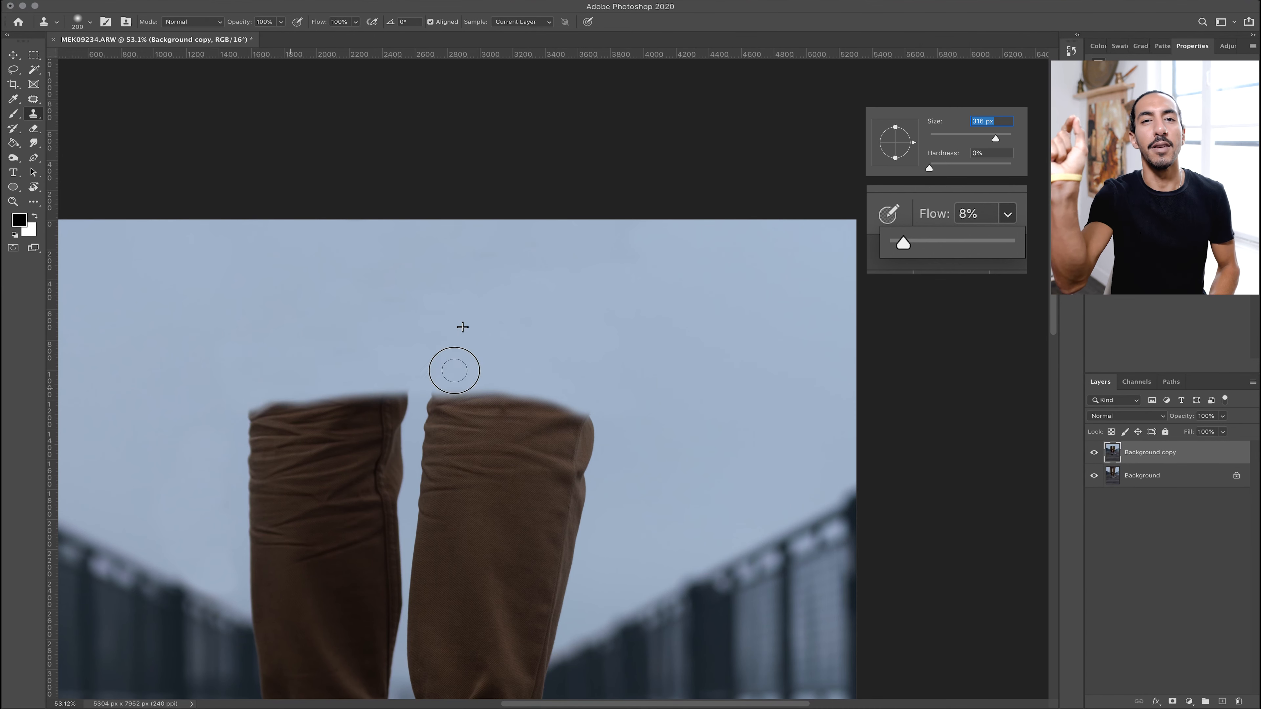
drag(528, 365, 605, 249)
scroll(605, 249, down, 2)
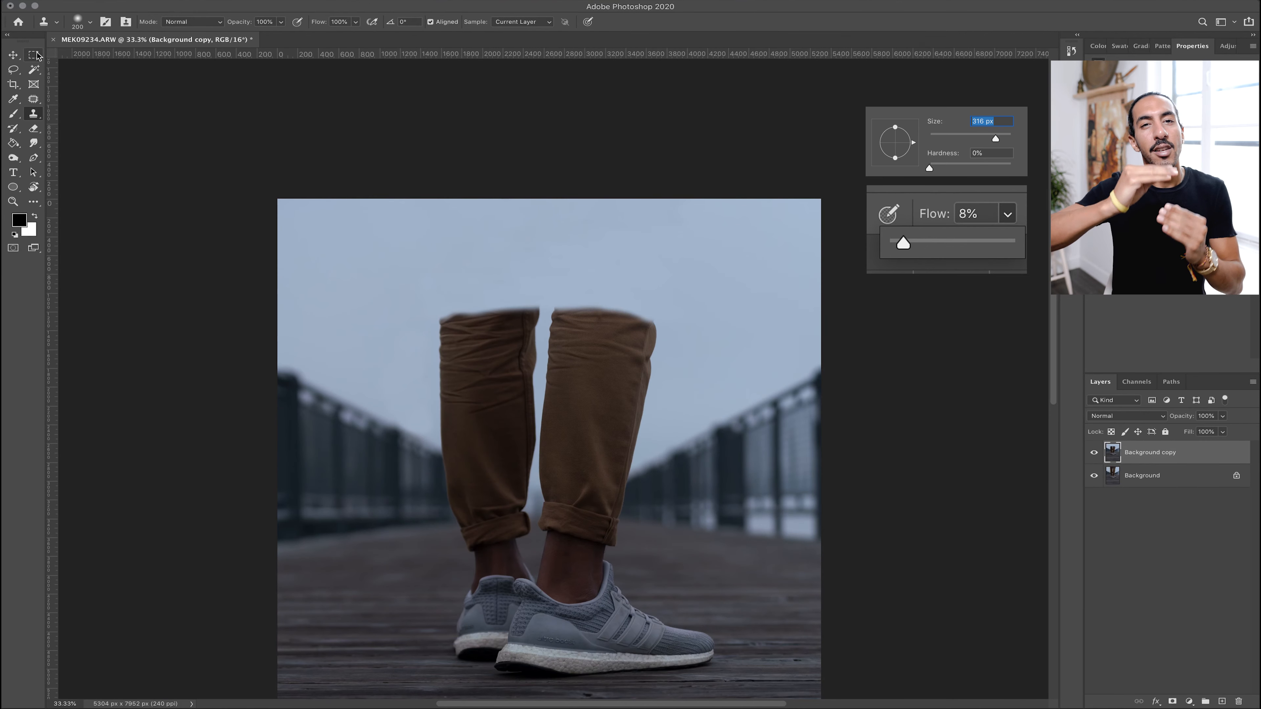
Draw a rectangular selection above the legs and clone sky inside it to clean up the leg tops
click(34, 55)
drag(408, 199, 720, 358)
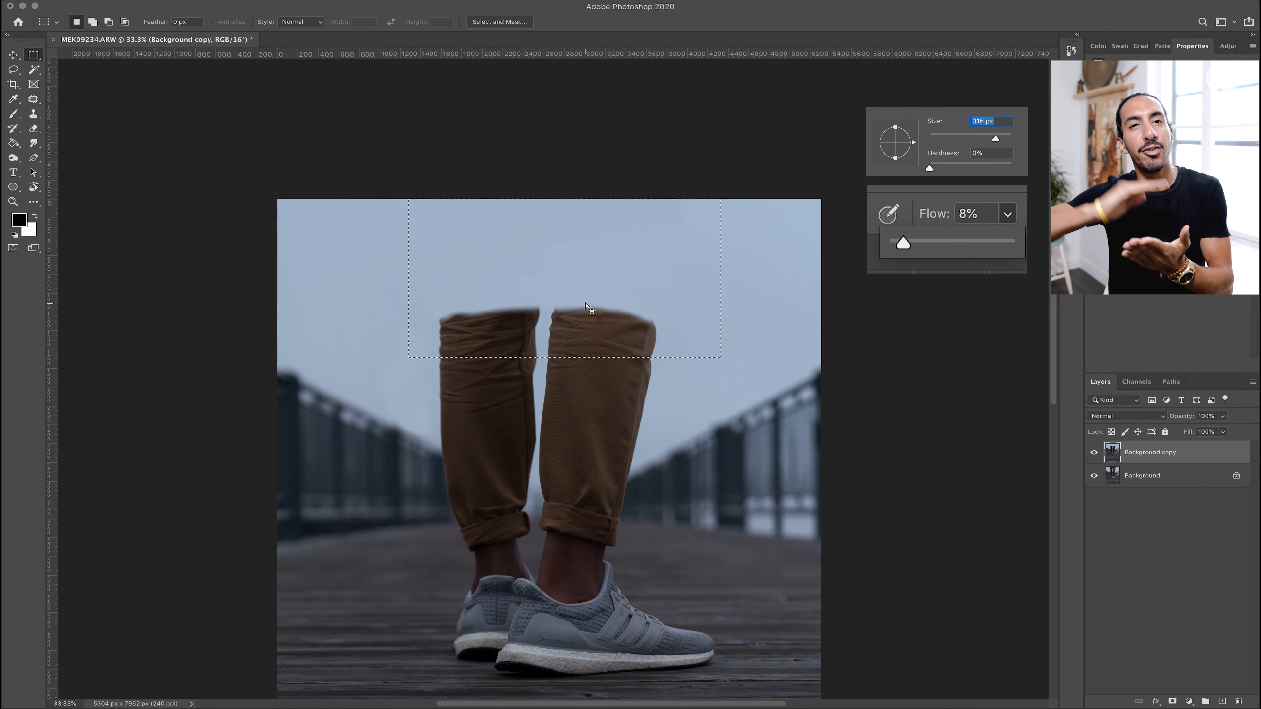
key(s)
alt+click(467, 240)
mouse_move(459, 313)
mouse_down()
mouse_move(455, 355)
mouse_move(530, 349)
mouse_move(479, 311)
mouse_up()
alt+click(510, 255)
mouse_move(582, 314)
mouse_down()
mouse_move(544, 321)
mouse_move(567, 346)
mouse_move(661, 352)
mouse_move(551, 355)
mouse_move(517, 341)
mouse_up()
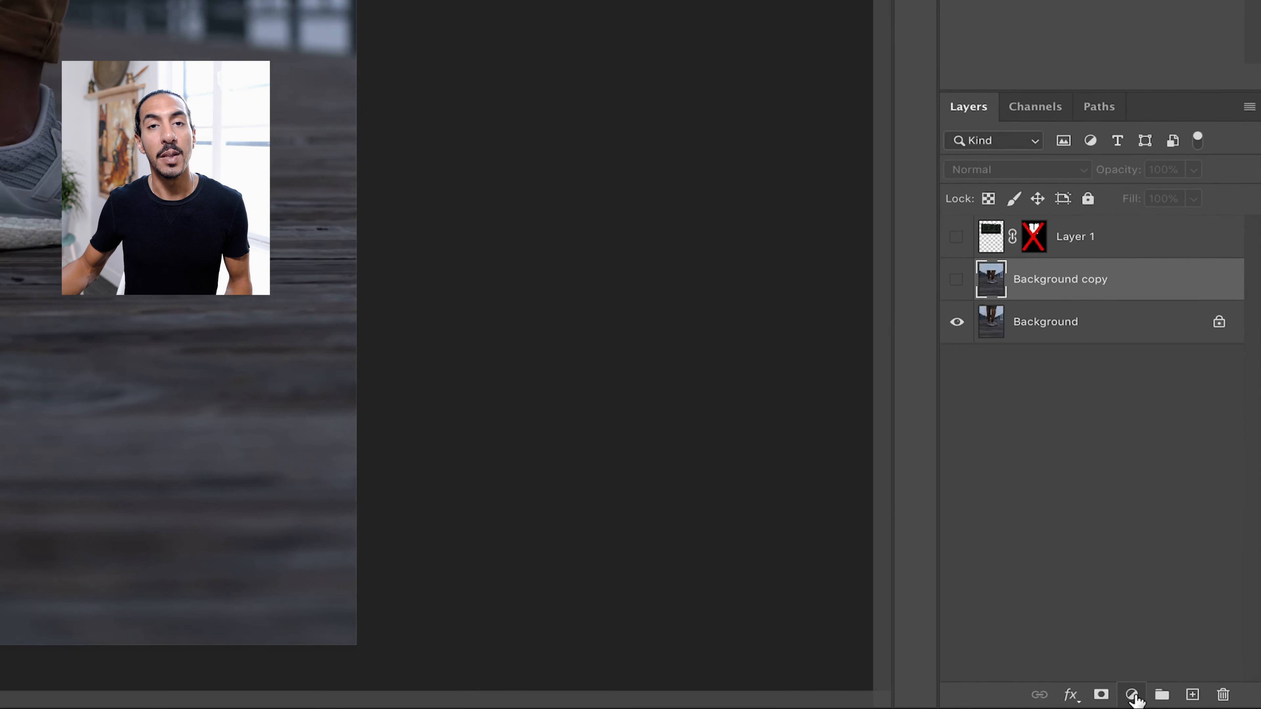
Add a Curves adjustment layer above the Background copy layer
click(1145, 696)
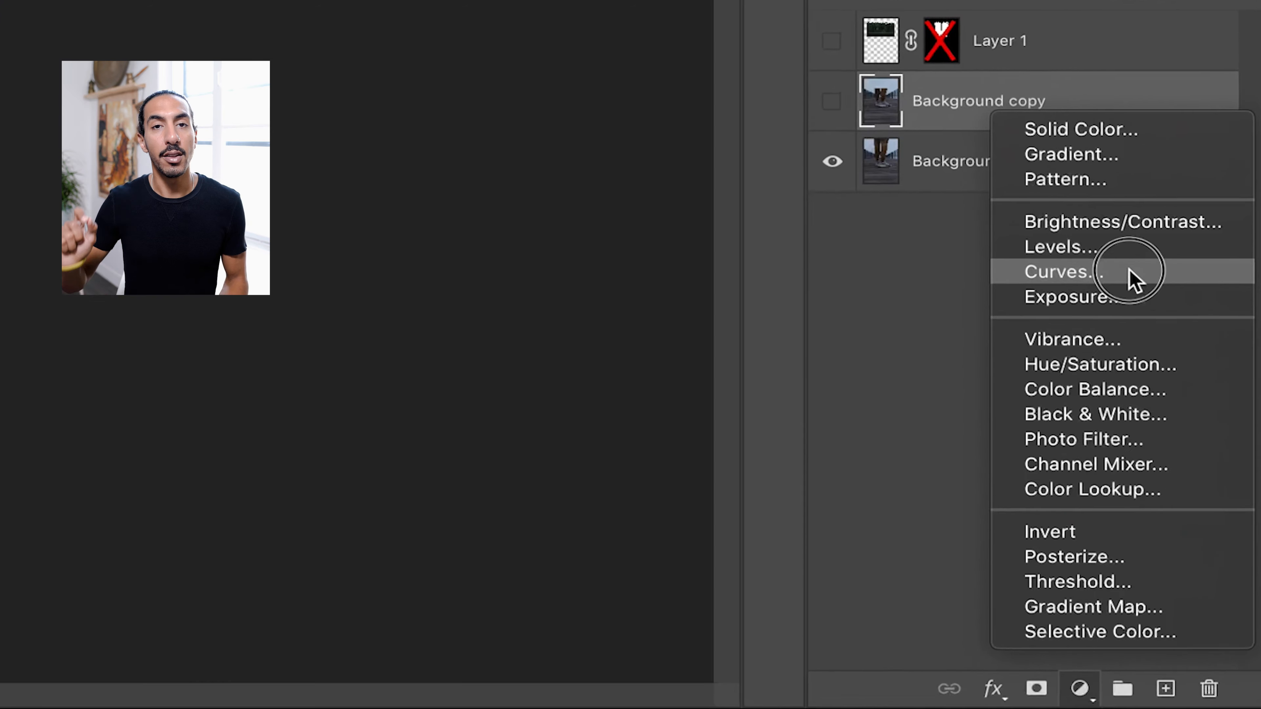
click(1140, 308)
click(1114, 476)
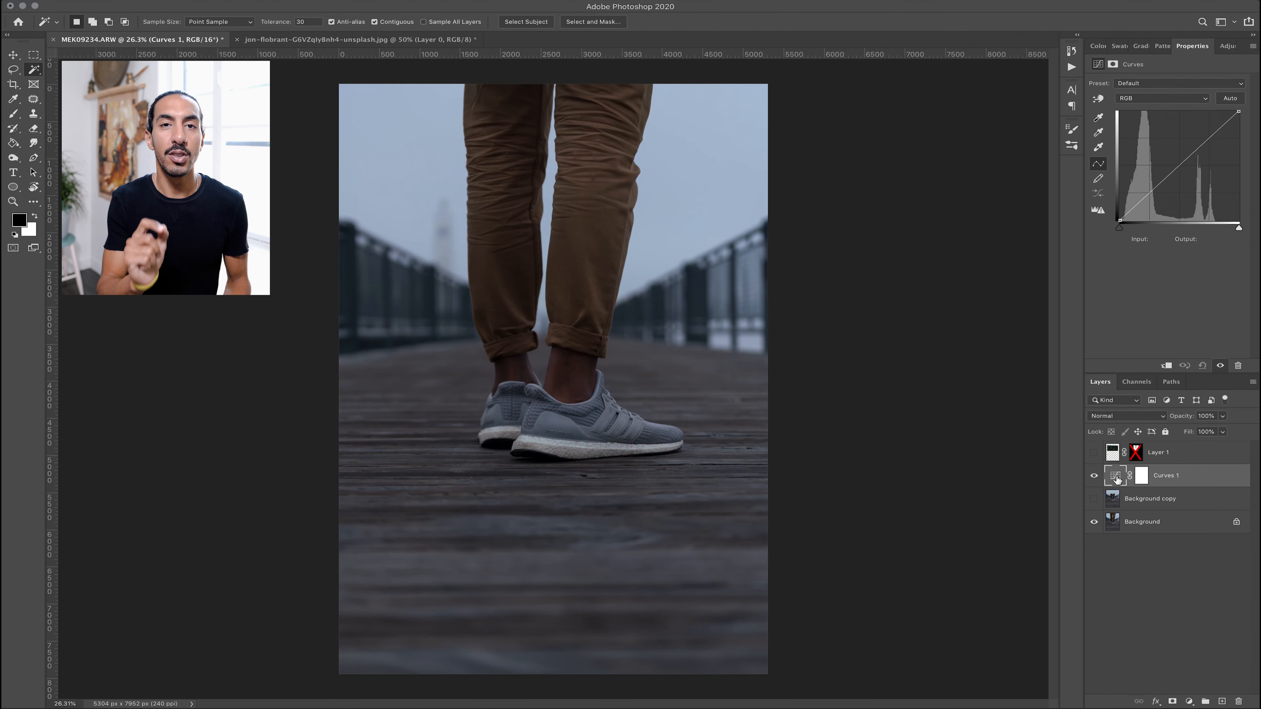
Open the Curves target highlight color, confirm it and save the target colors as defaults
double_click(1099, 148)
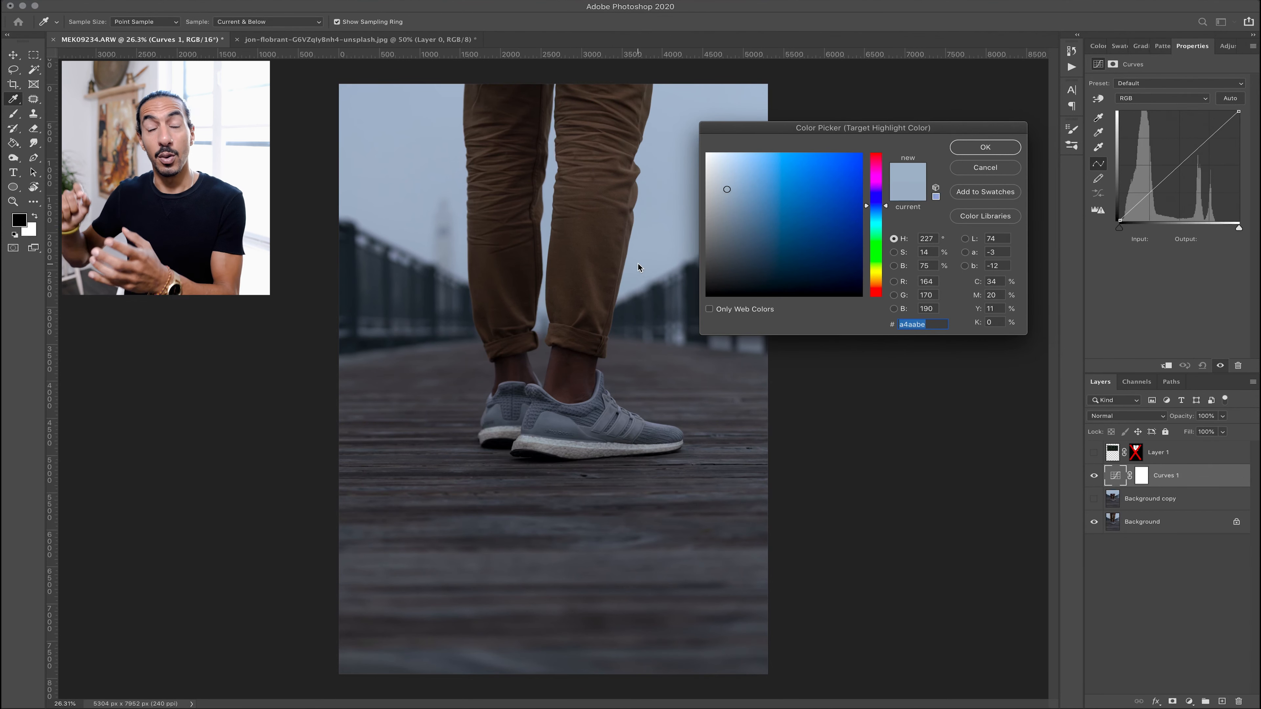
click(974, 153)
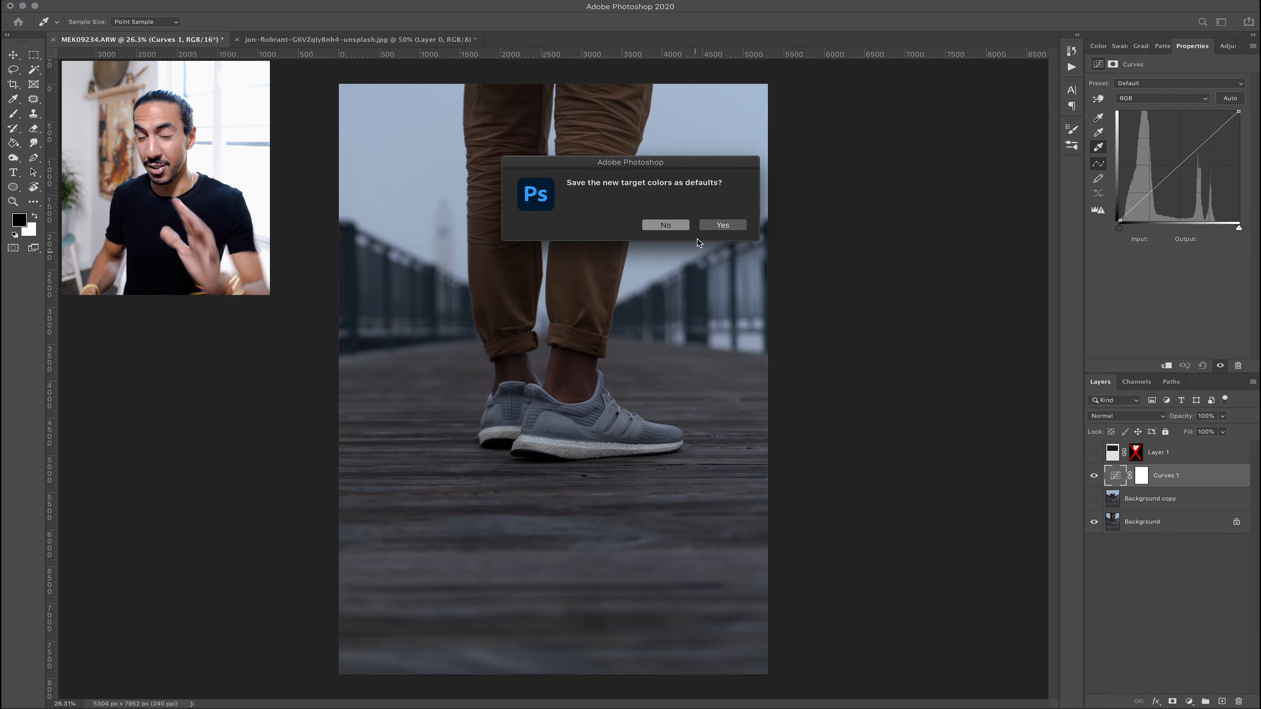
click(719, 224)
Set the Curves target shadow color to 040406 by sampling the dark shoe area, saving it as default
double_click(1098, 117)
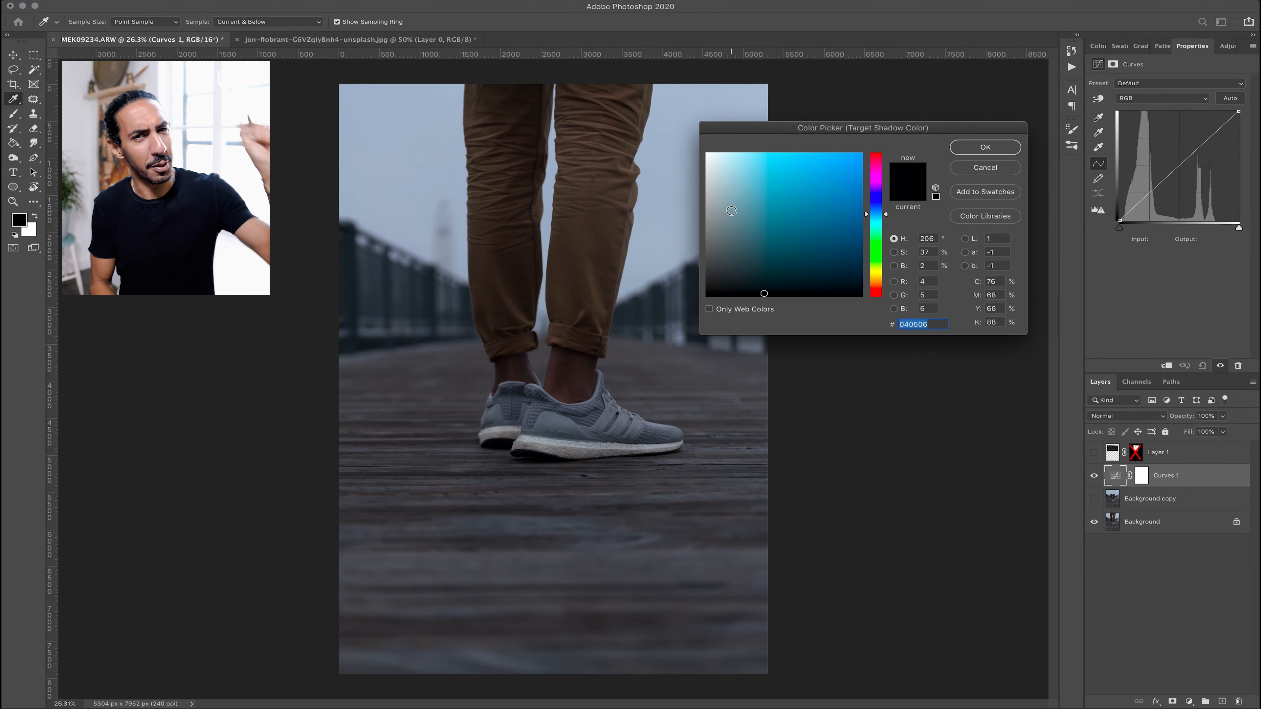
click(537, 451)
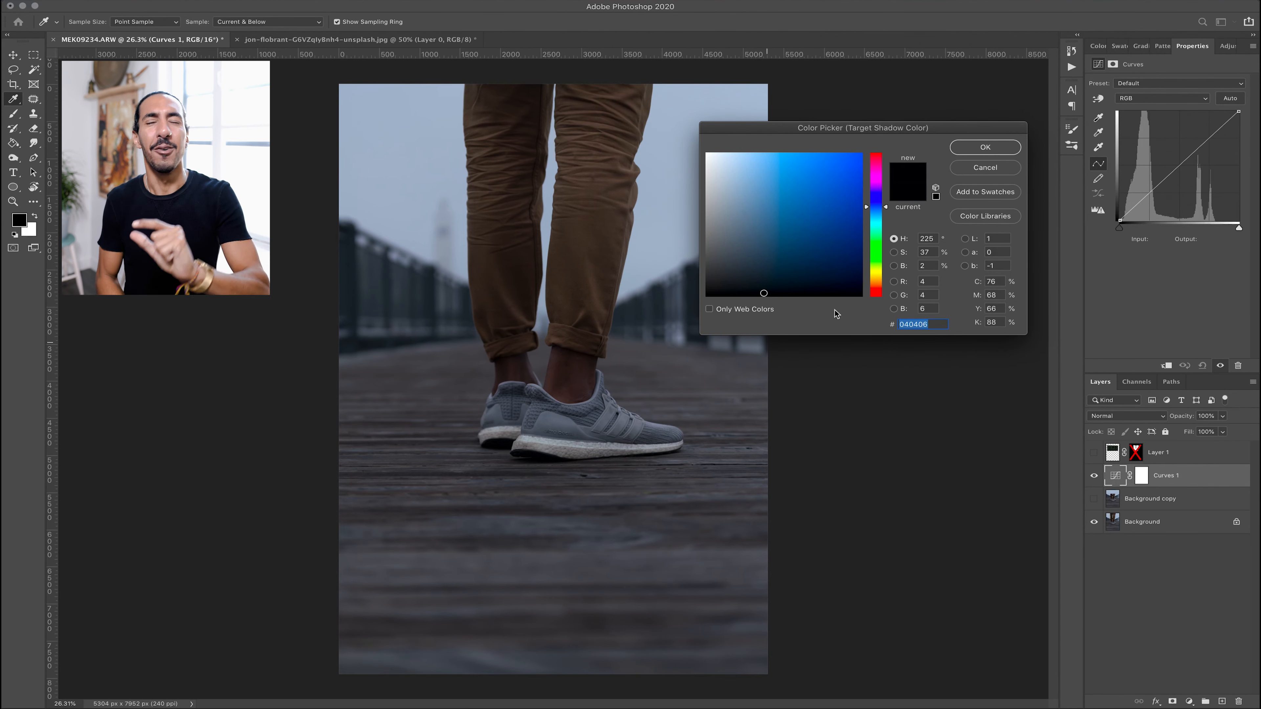
click(970, 150)
click(730, 223)
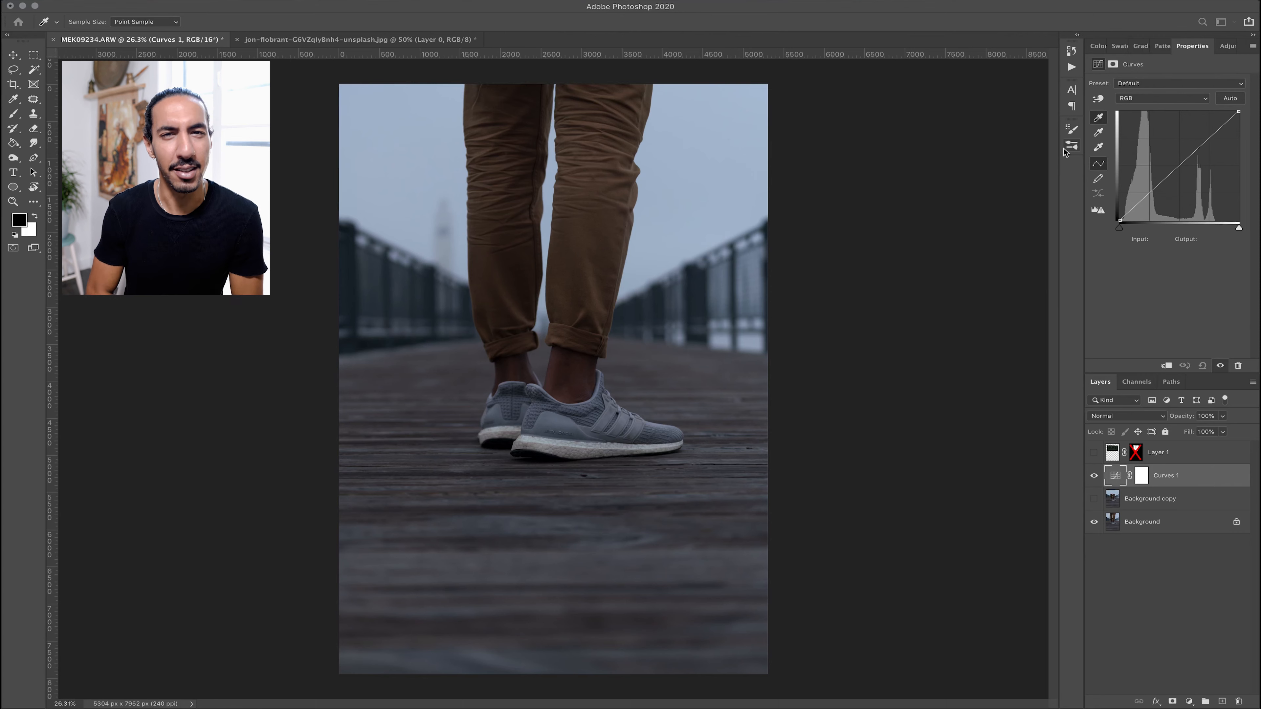
Add a Black & White adjustment layer above the Background layer and hide it
double_click(1098, 133)
click(988, 167)
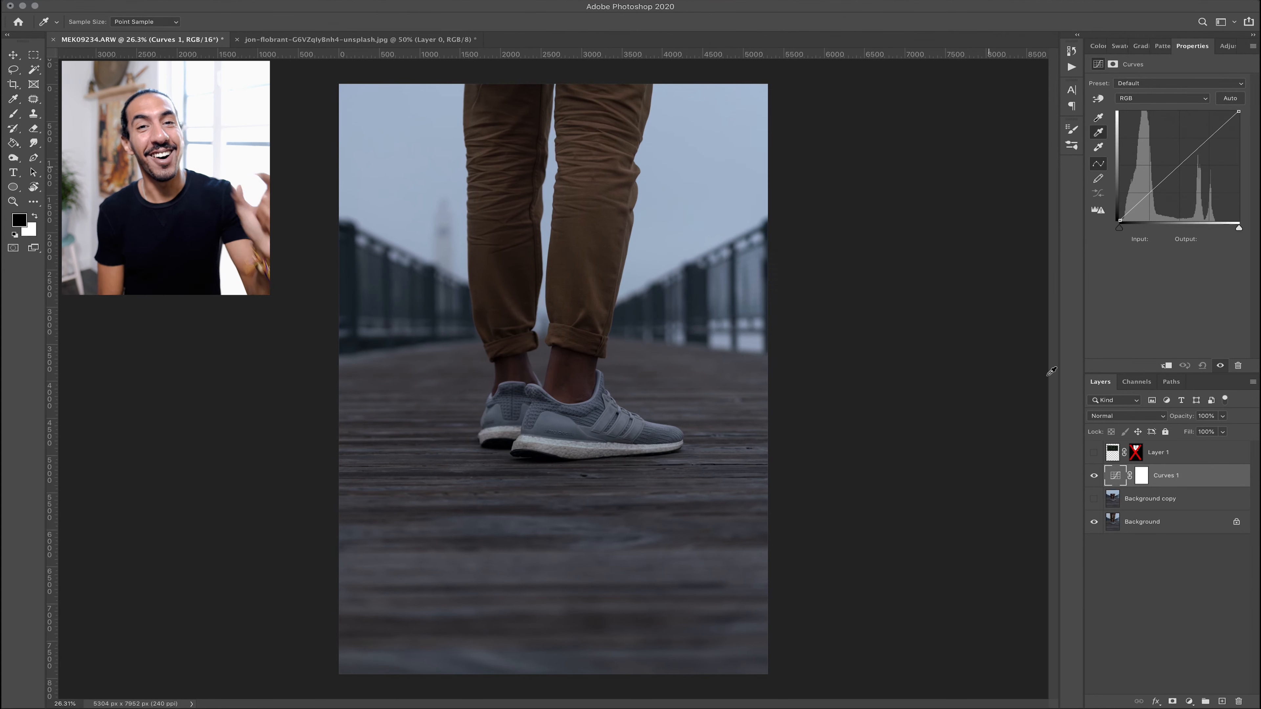
click(1114, 521)
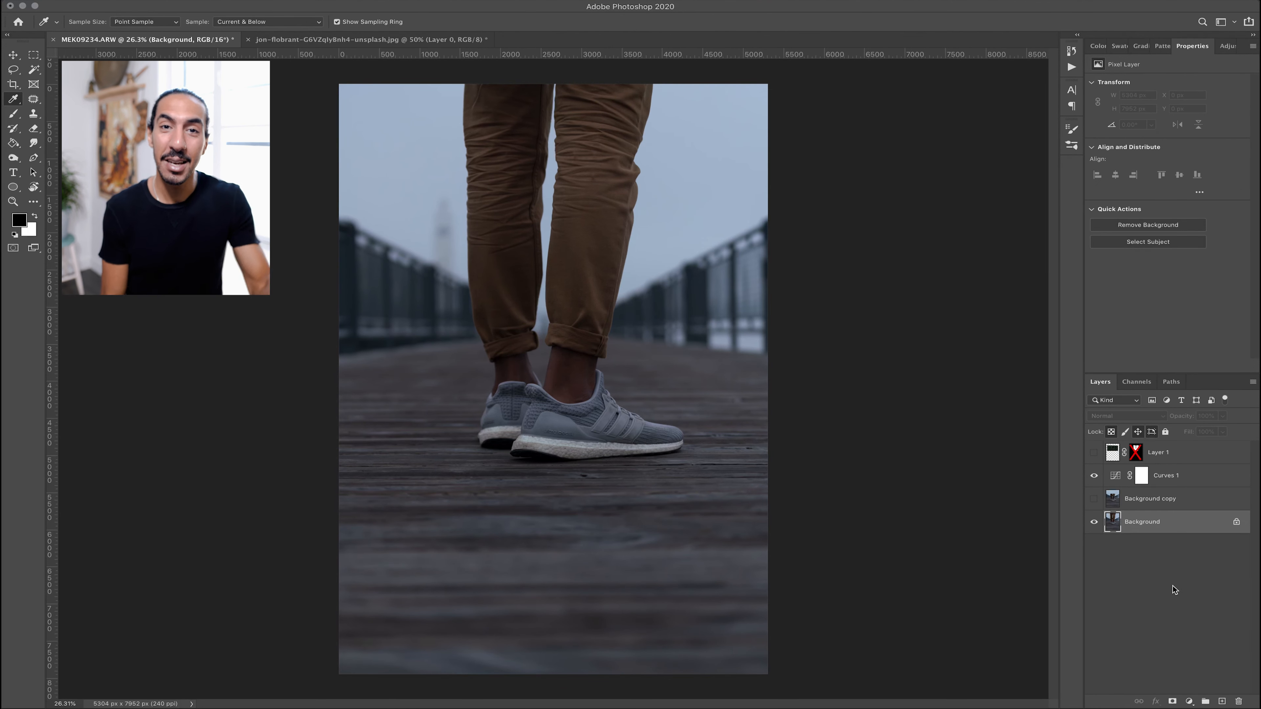
click(1198, 700)
click(1204, 598)
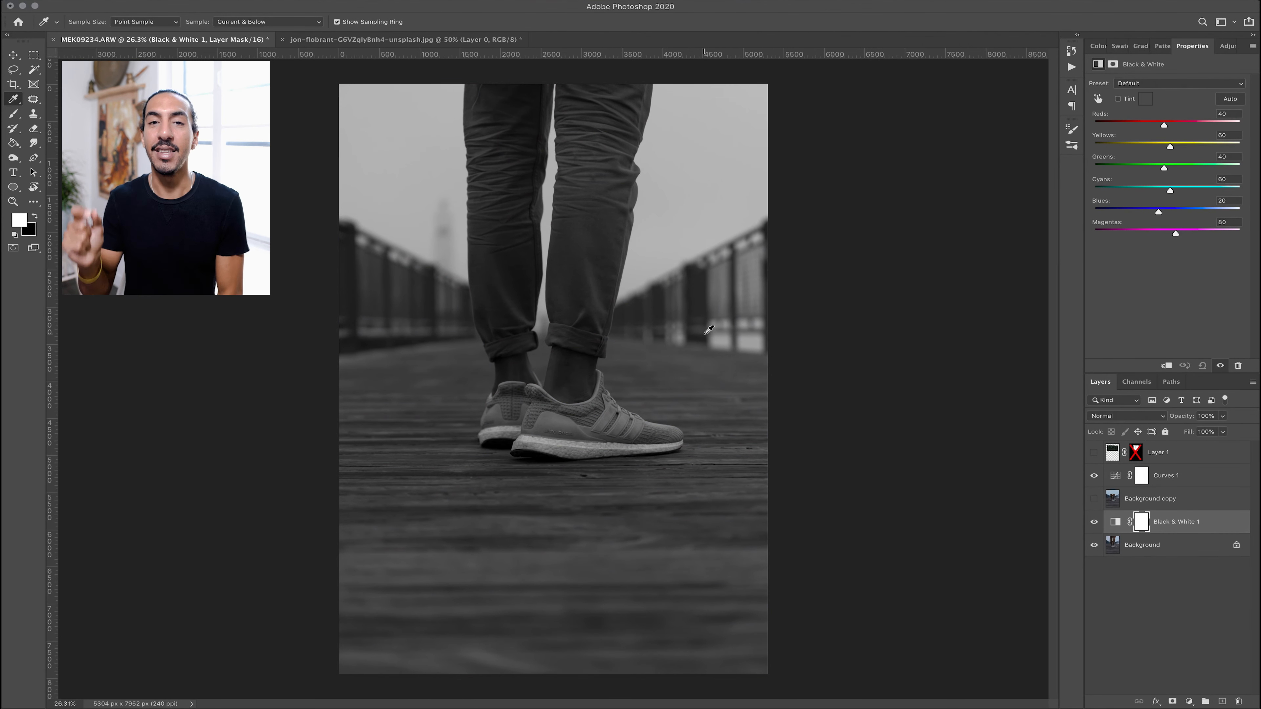
click(1094, 521)
Set the Curves target midtone color to 221c16 by sampling the trousers, saving it as default
click(1115, 475)
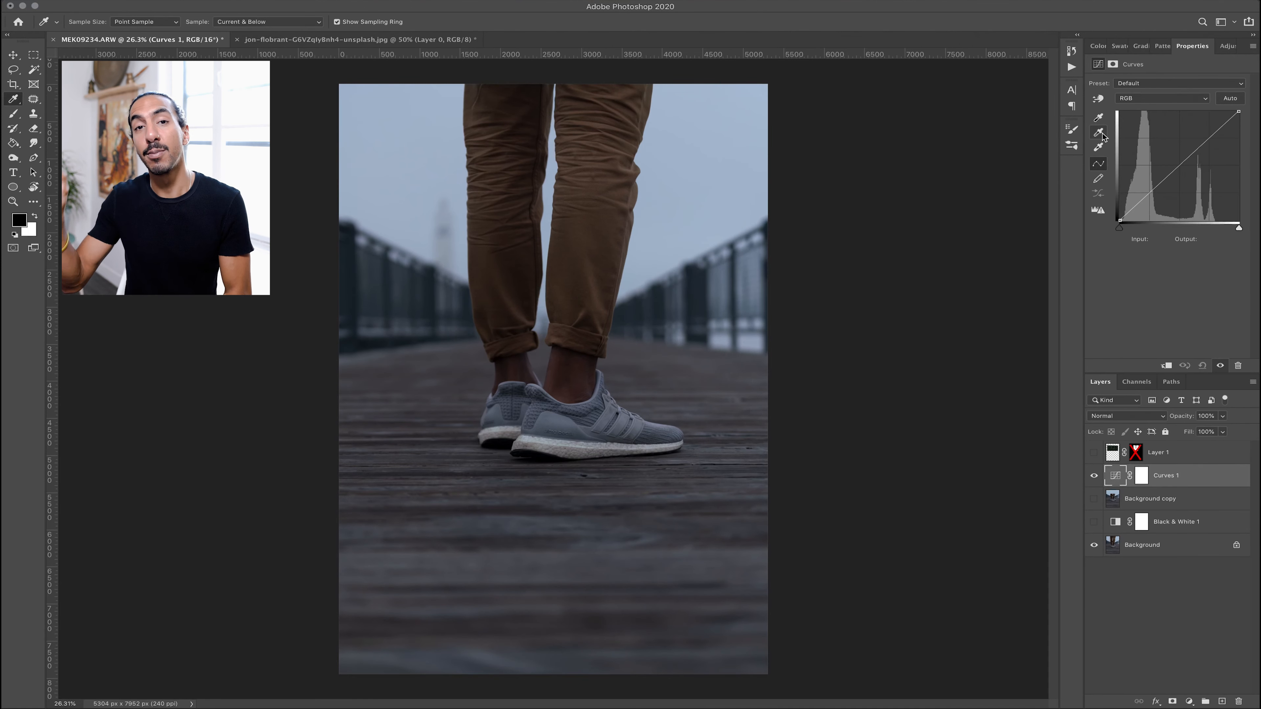
double_click(1099, 132)
click(500, 176)
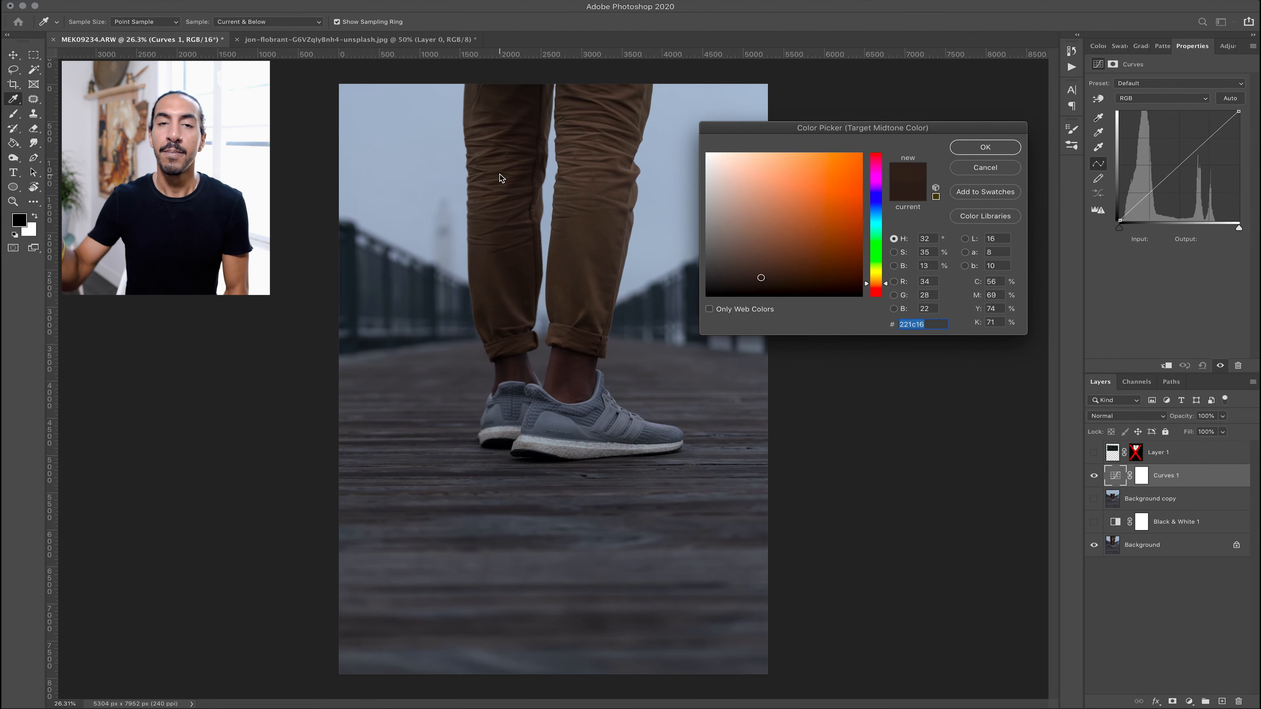
click(965, 146)
click(730, 229)
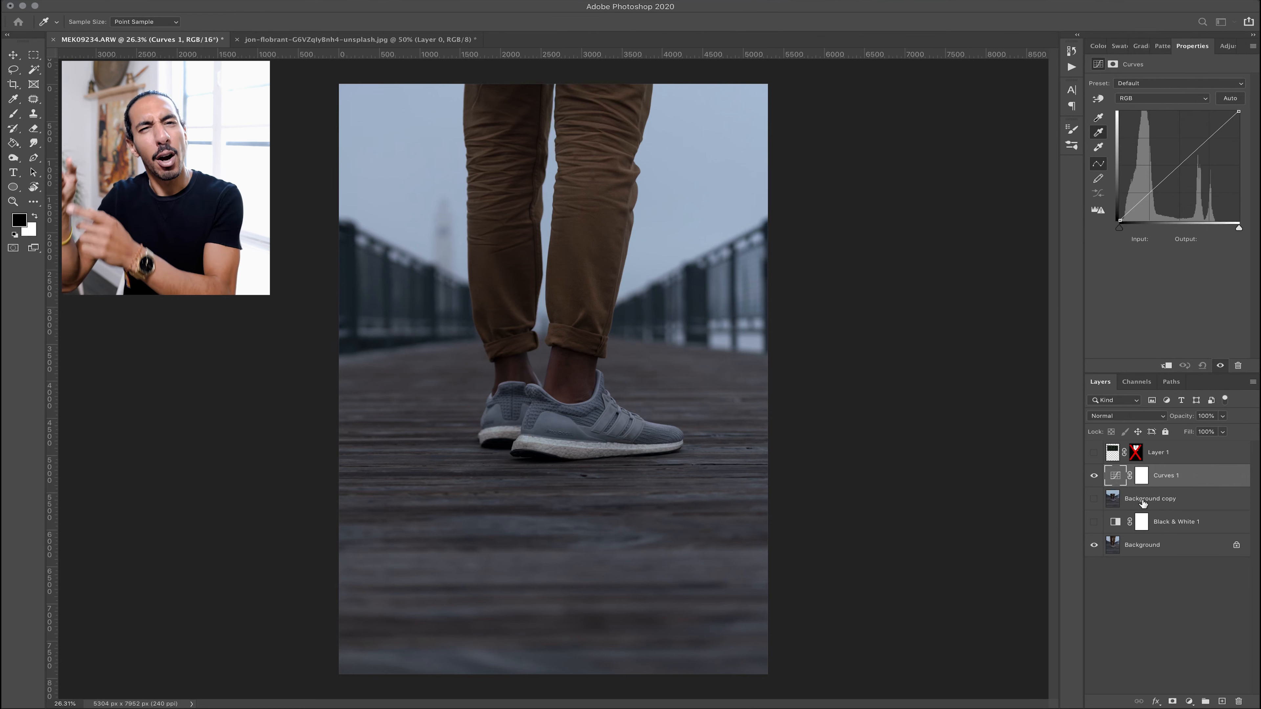
Move the Curves layer above Layer 1, show Layer 1, and select the Curves layer
drag(1183, 478, 1181, 444)
click(1095, 476)
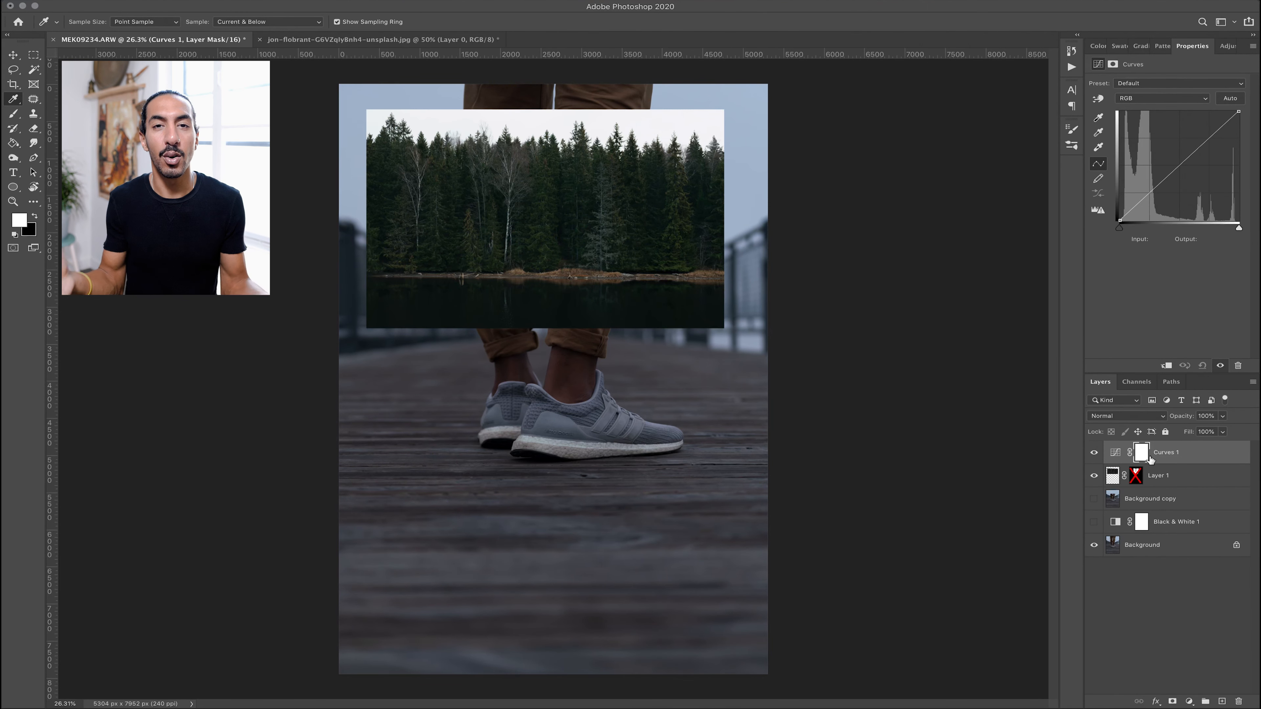
click(1118, 453)
Set the white point by sampling the forest's sky with the highlight eyedropper and clip the Curves layer to Layer 1
click(1097, 148)
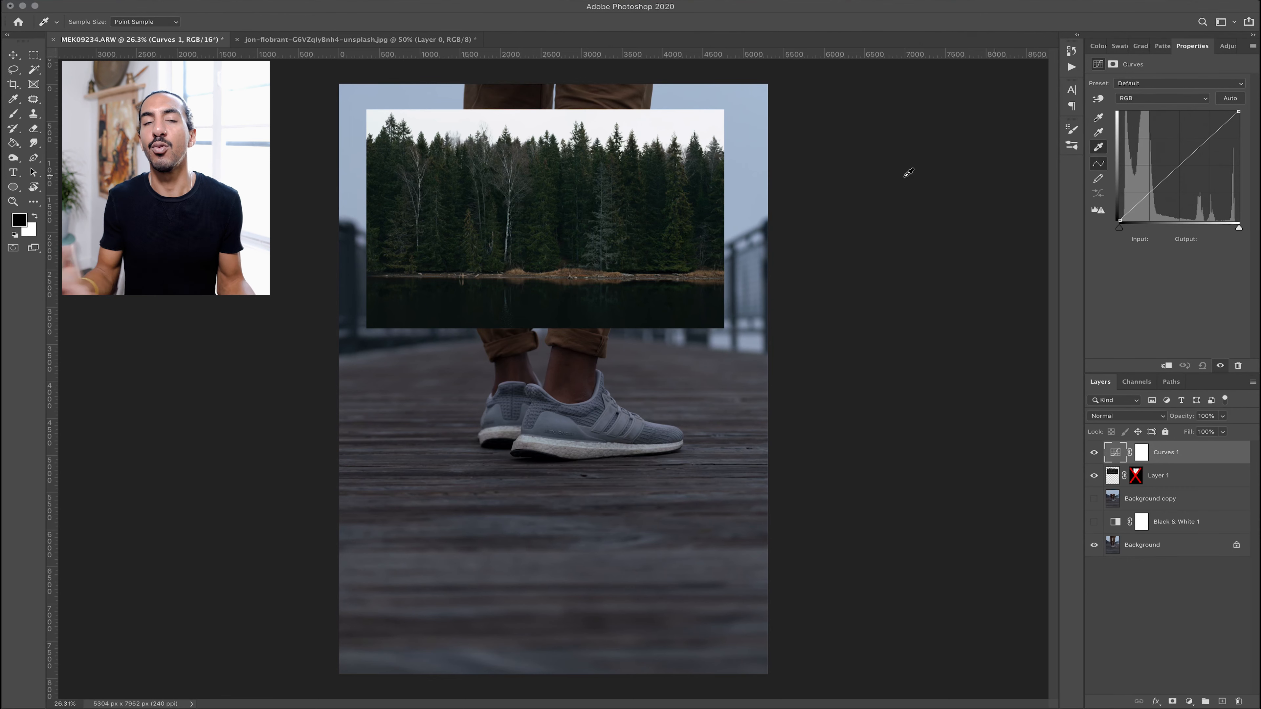
click(664, 122)
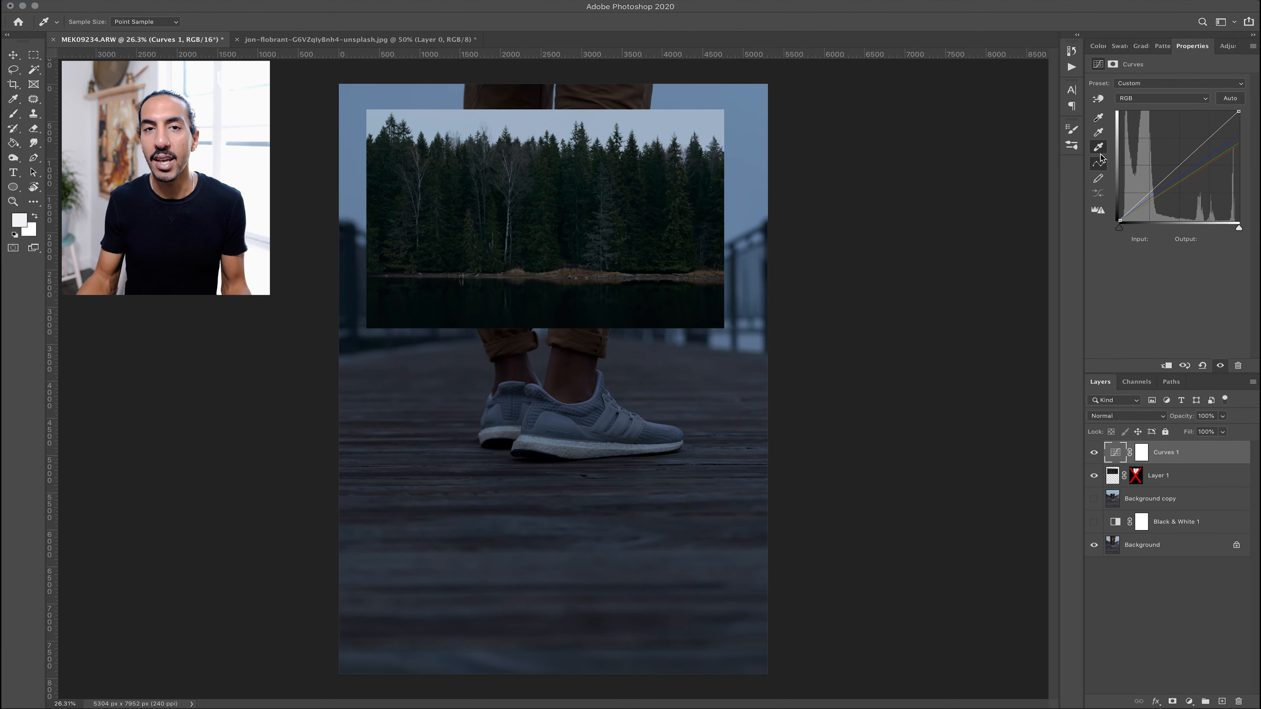
click(1167, 366)
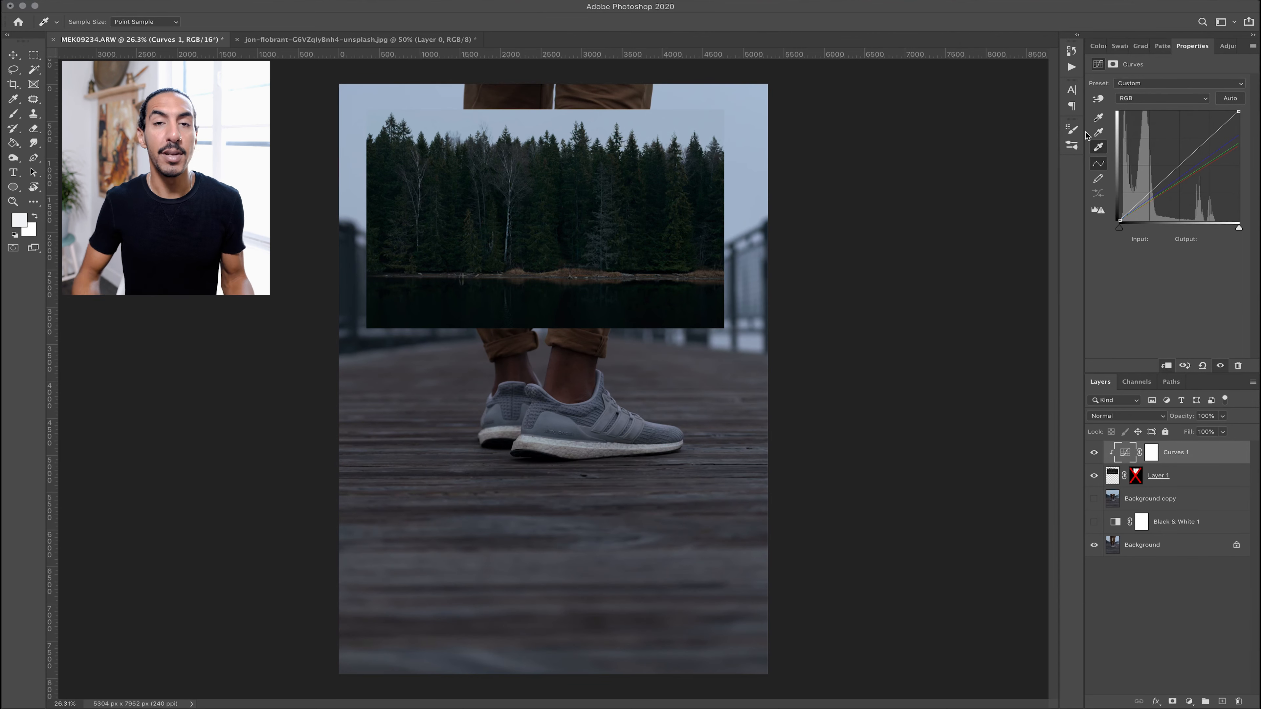
Apply the Curves shadow and midtone eyedroppers to the forest, toggling the clipped Black & White layer to compare
click(1098, 118)
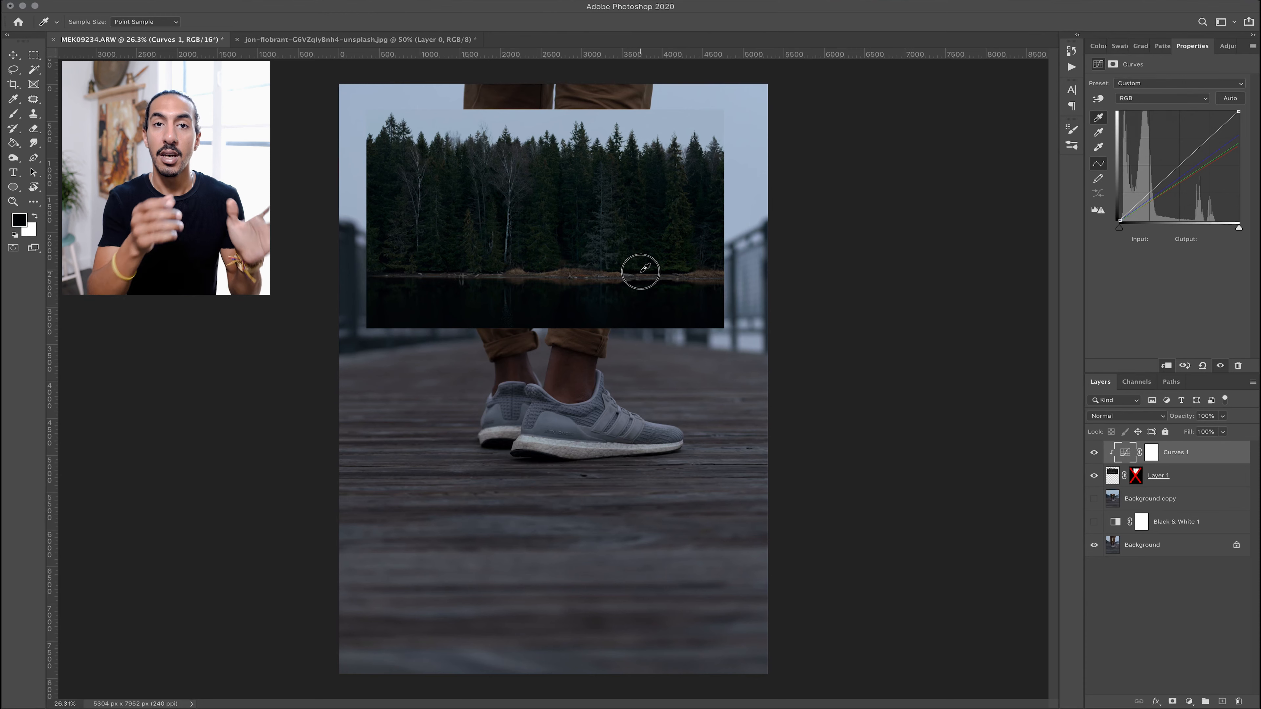
click(1098, 134)
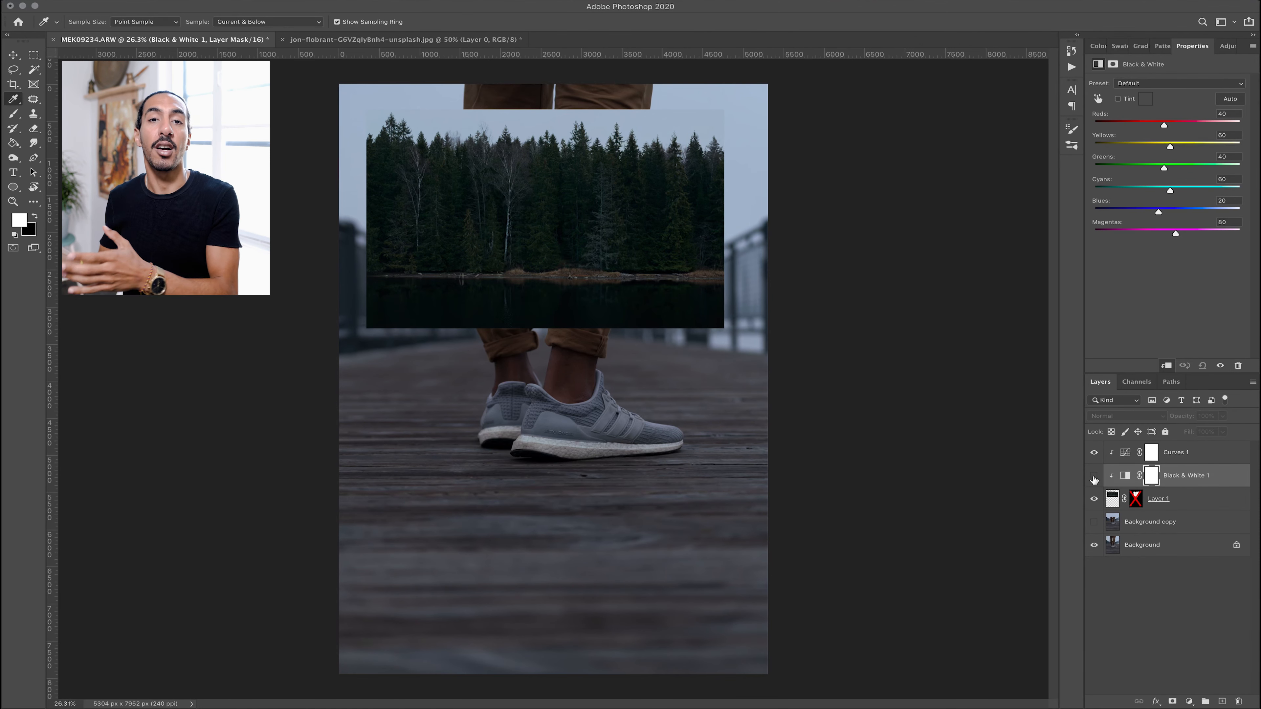
click(1094, 477)
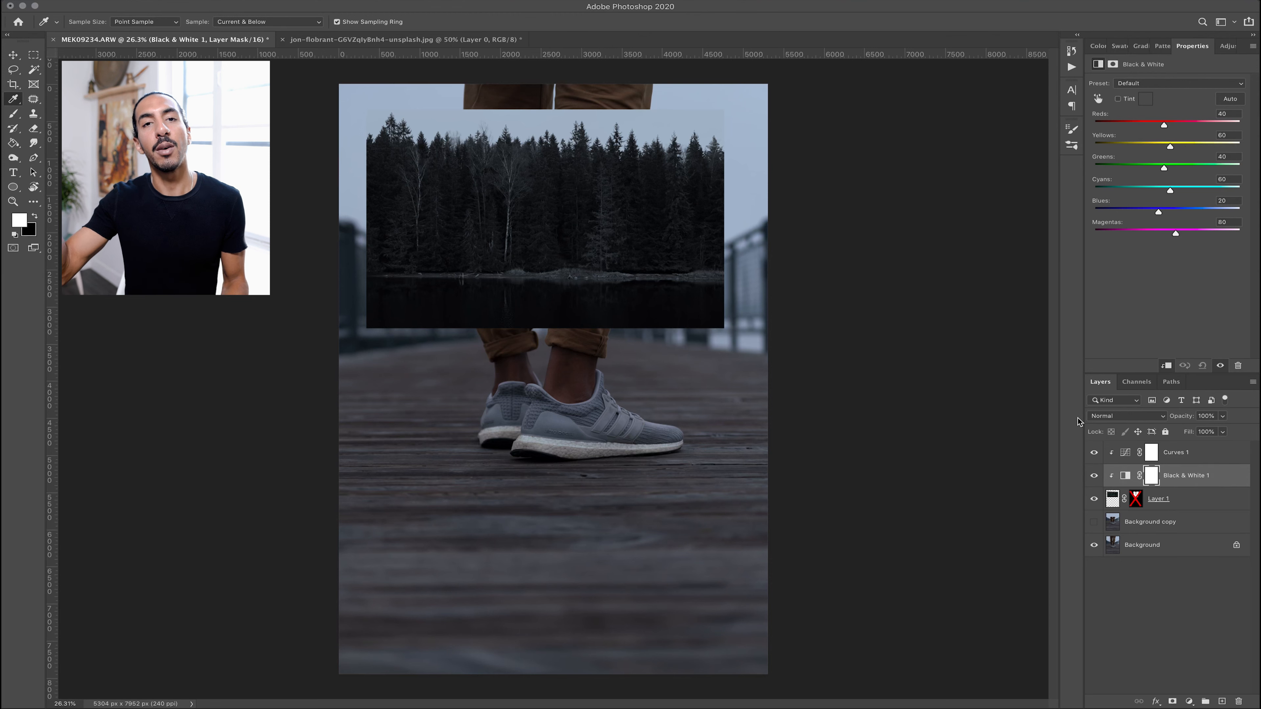
click(1095, 476)
click(606, 218)
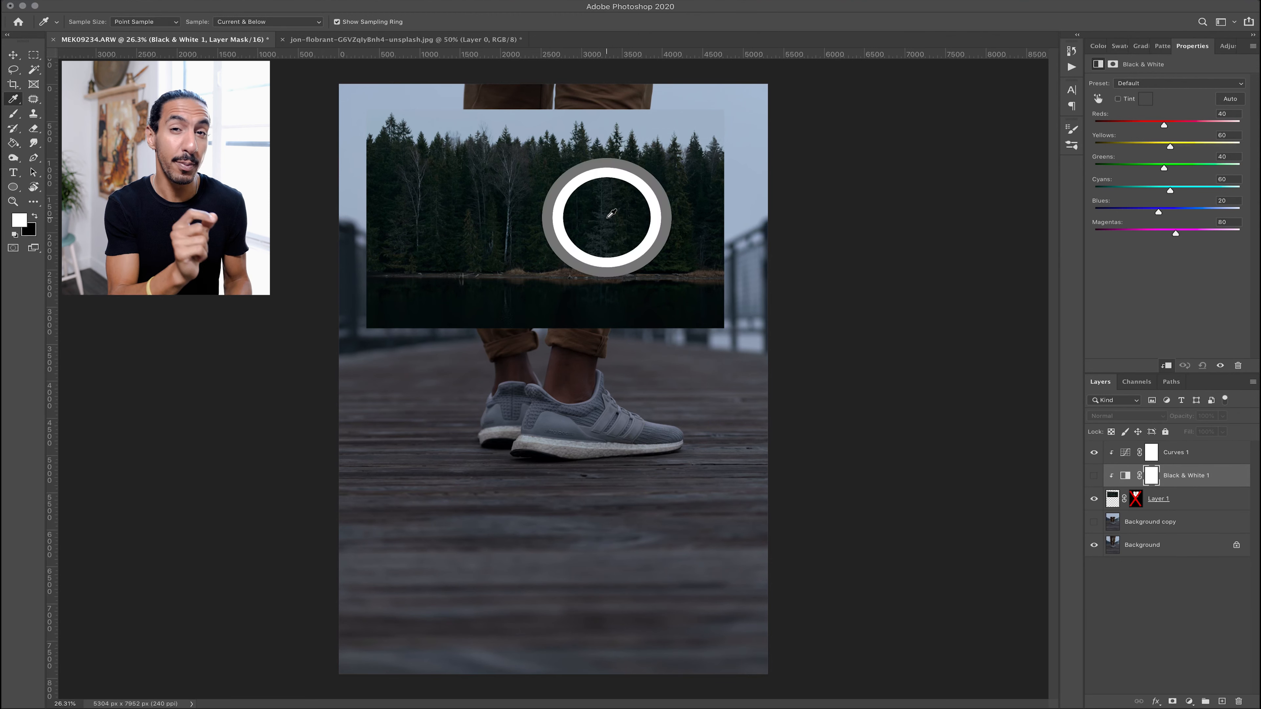
click(1128, 452)
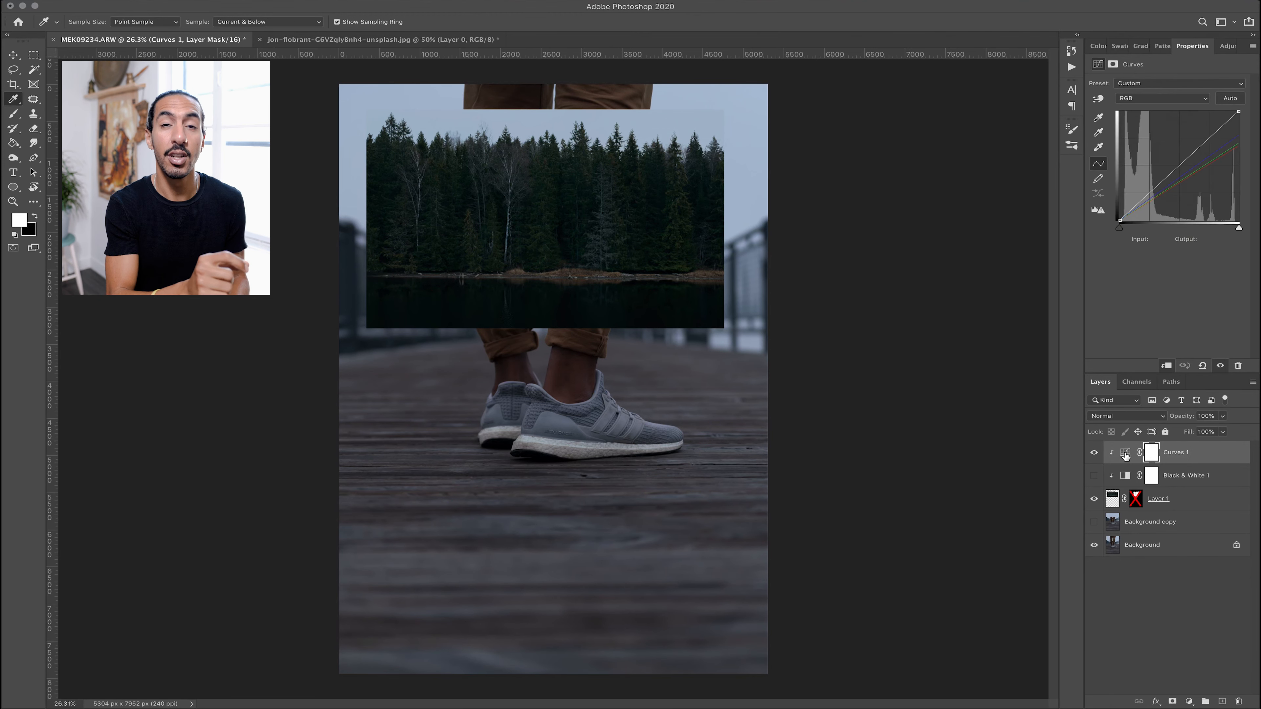
click(1098, 133)
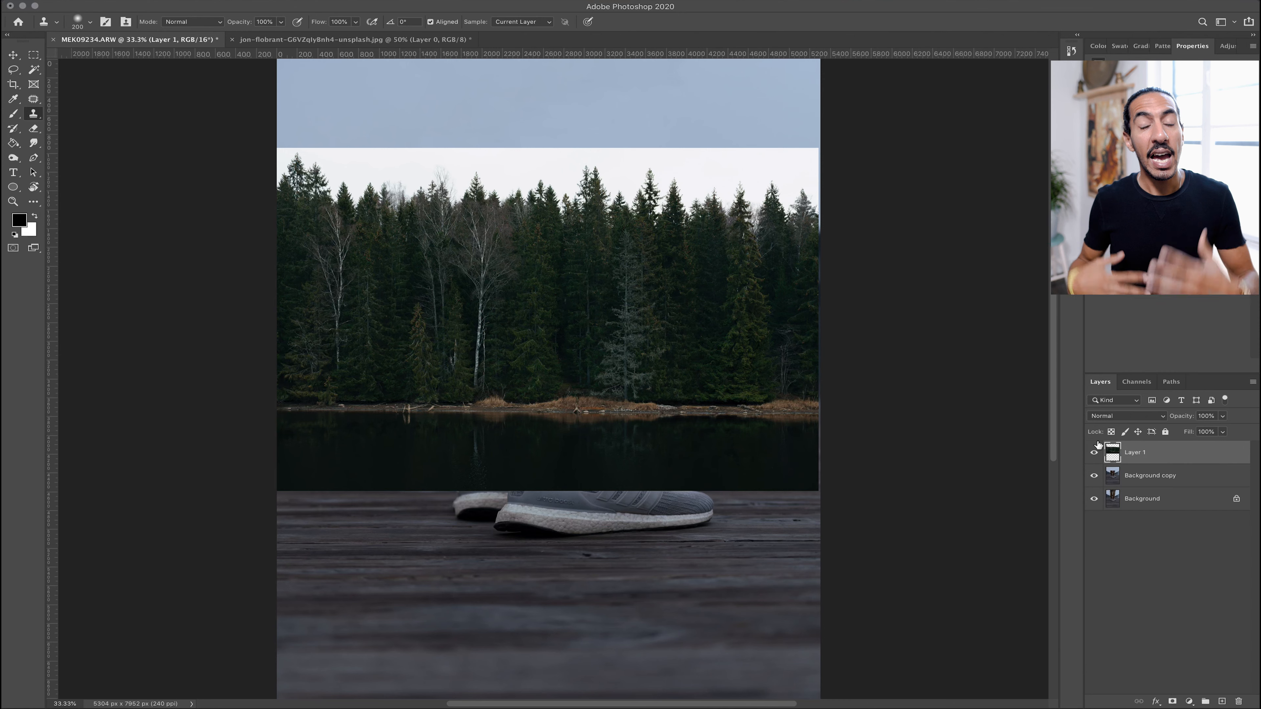
Lower Layer 1's fill to 39% and scale and position the forest image over the upper part of the photo
drag(1222, 433, 1188, 447)
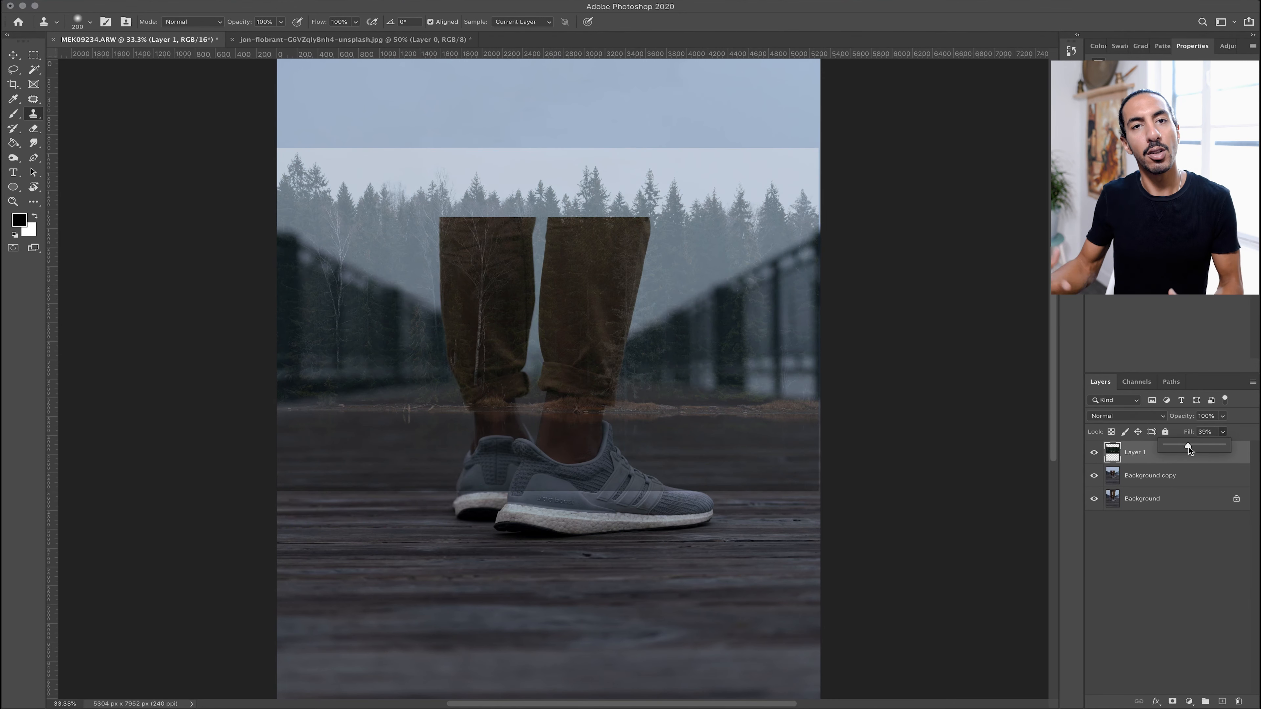
key(ctrl+t)
drag(684, 352, 749, 219)
drag(817, 68, 770, 114)
drag(640, 178, 640, 171)
Restore Layer 1's fill to 100%
key(s)
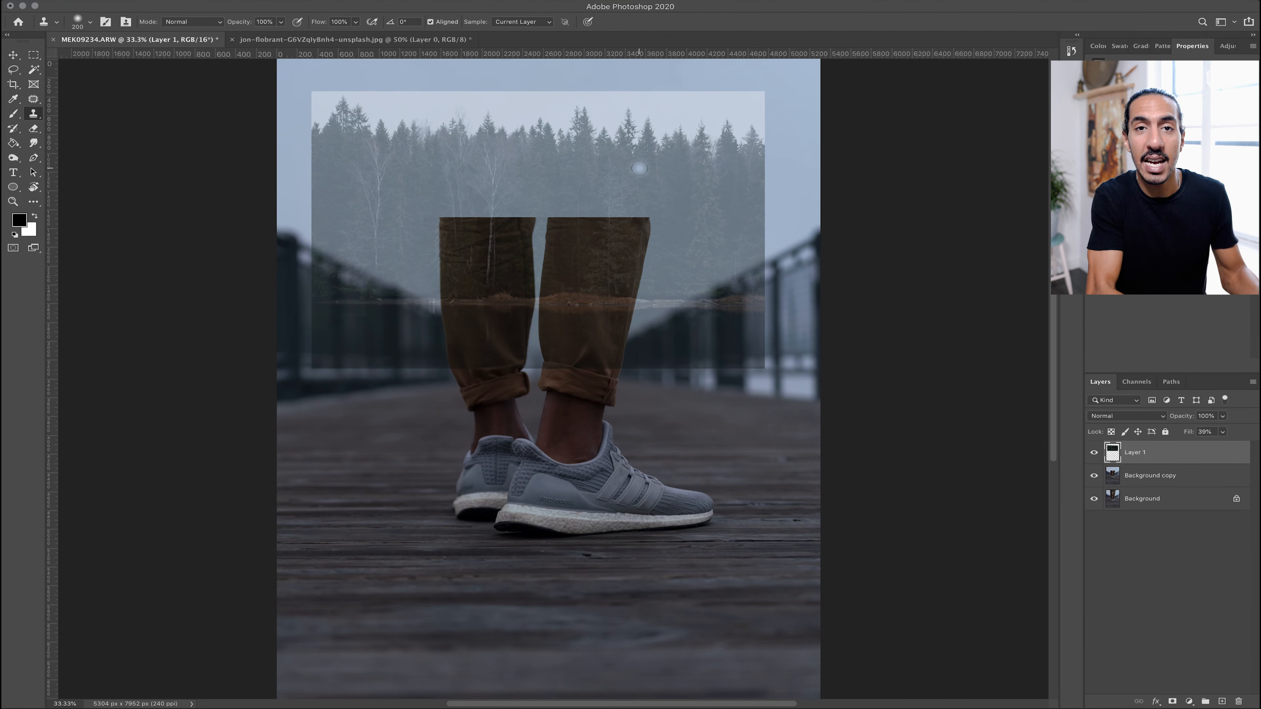
click(1222, 432)
drag(1214, 445, 1256, 446)
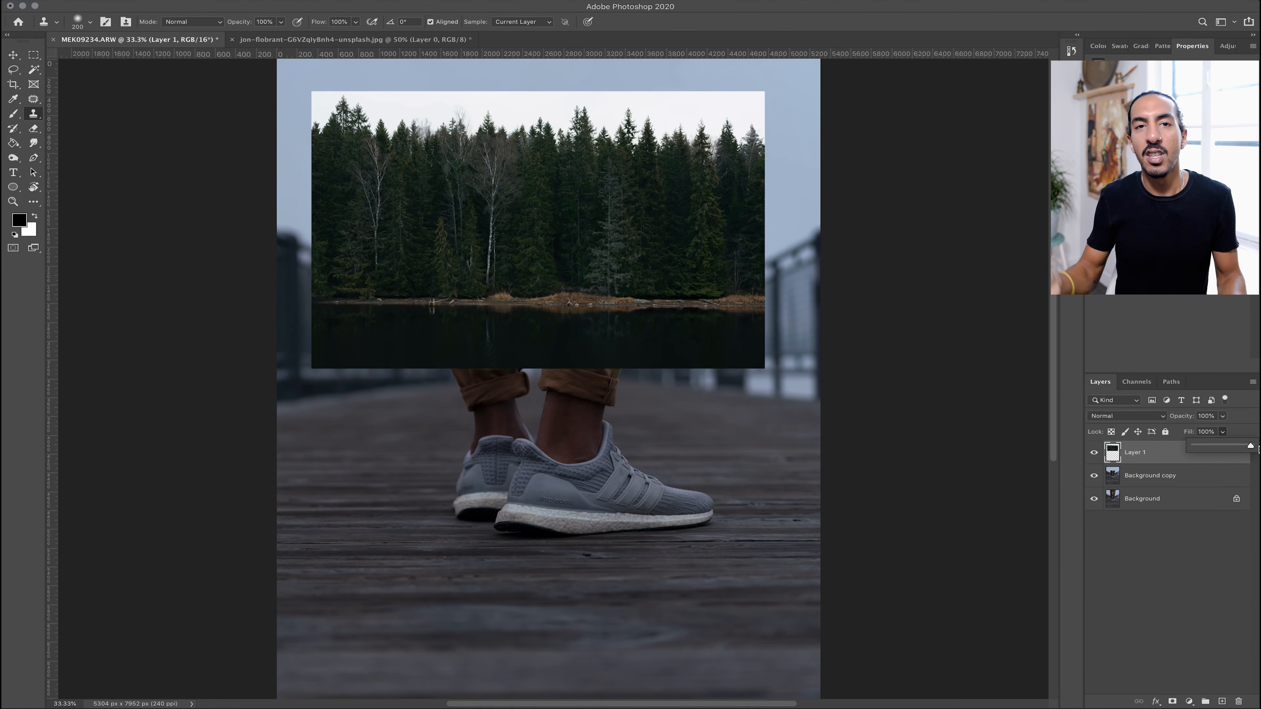
Hide Layer 1 and Background copy and select the Background layer
click(1094, 453)
click(1142, 499)
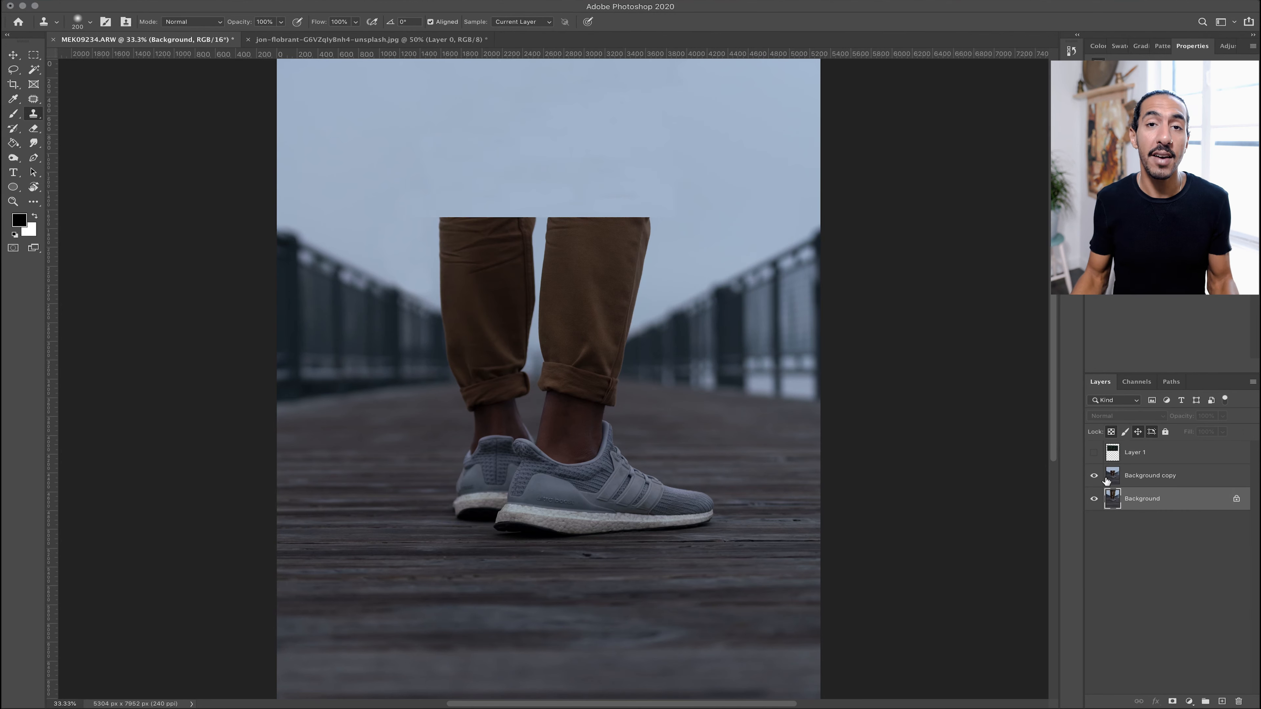
click(1094, 476)
click(34, 69)
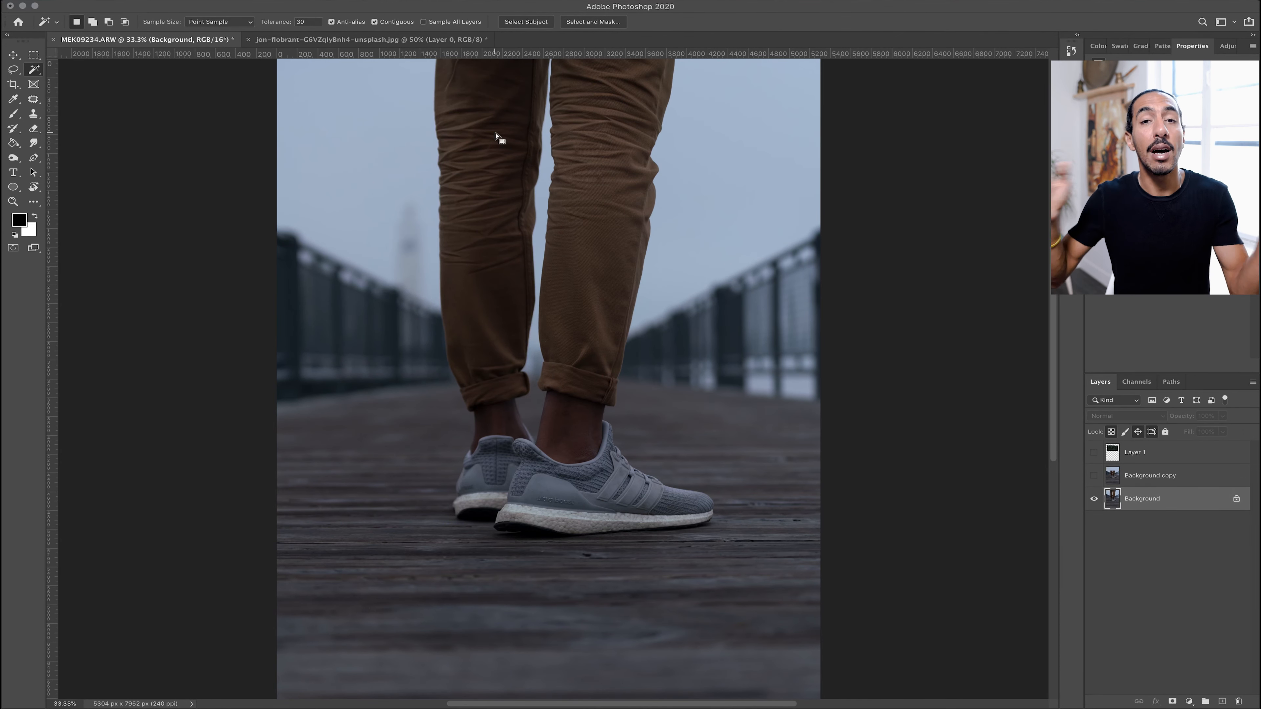
click(453, 219)
click(430, 347)
key(super+d)
Select the trousers on the Background layer with the Quick Selection tool
drag(35, 75, 79, 81)
mouse_move(489, 204)
mouse_down()
mouse_move(585, 290)
mouse_move(586, 327)
mouse_up()
scroll(535, 106, up, 10)
scroll(630, 174, down, 10)
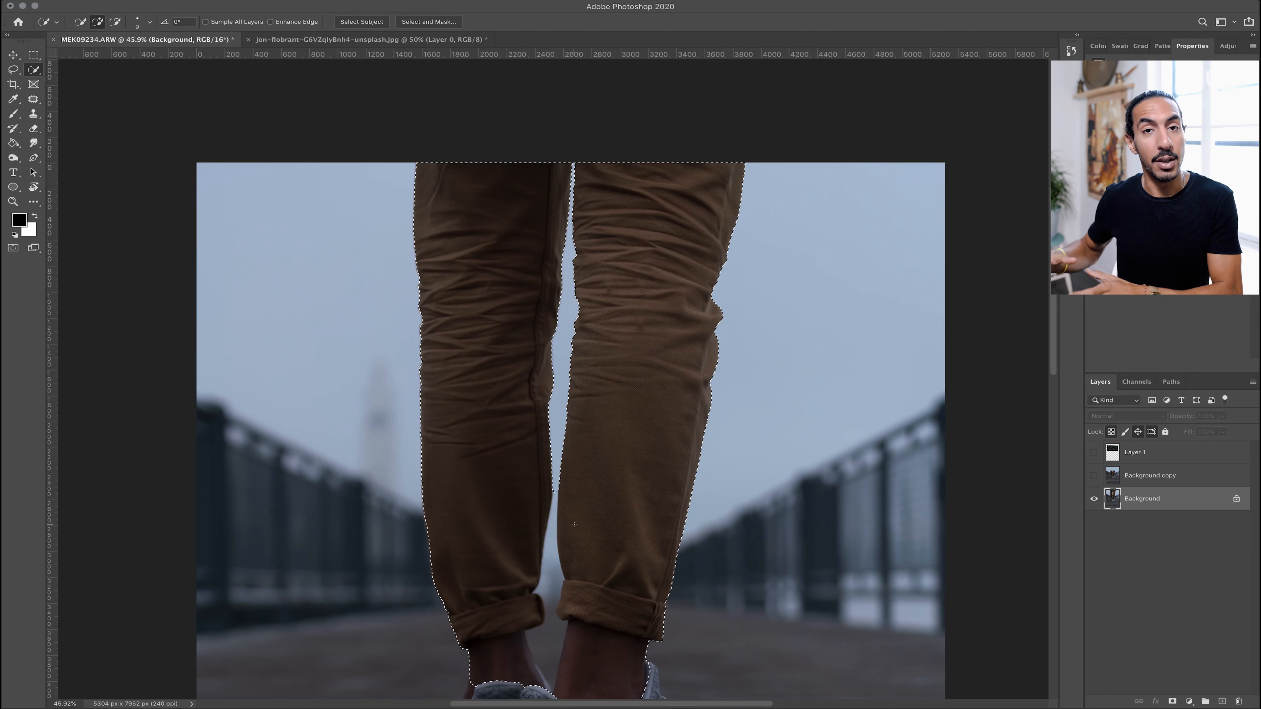
drag(554, 507, 550, 559)
scroll(627, 490, down, 7)
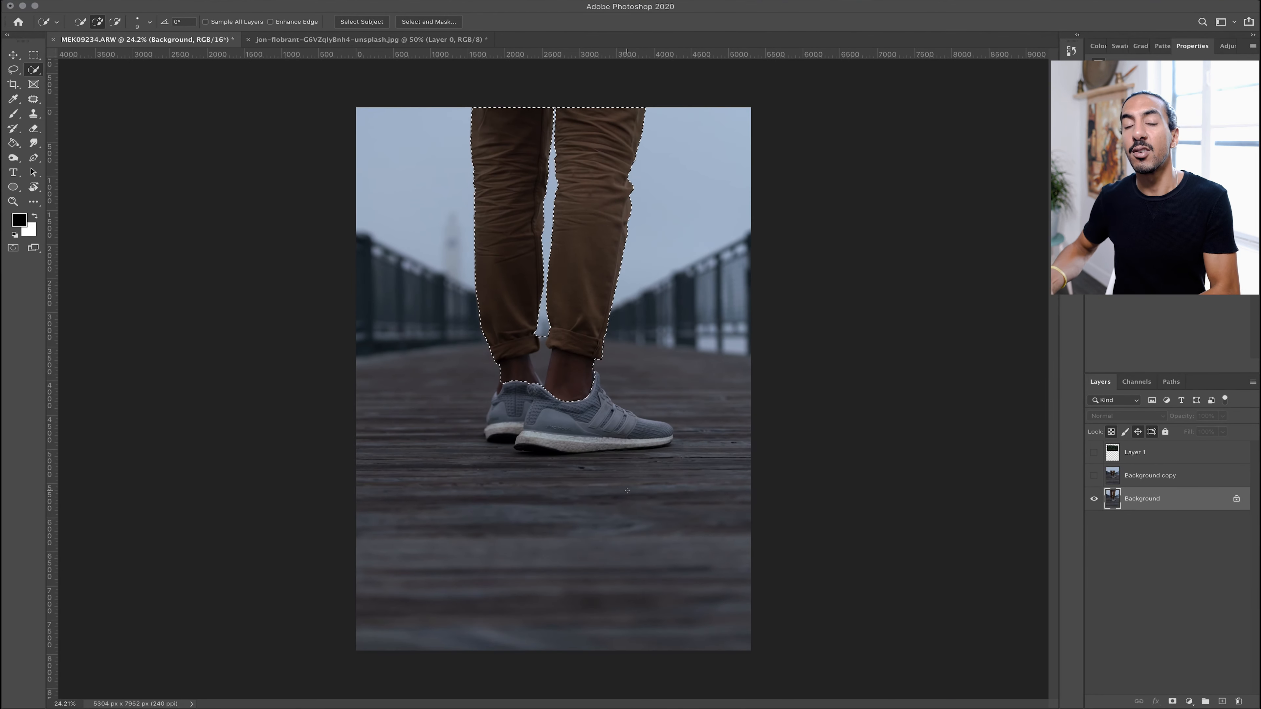
Show Layer 1 and Background copy again, invert the trouser selection, and select Layer 1
drag(1093, 453, 1094, 476)
right_click(567, 225)
click(596, 243)
click(1142, 461)
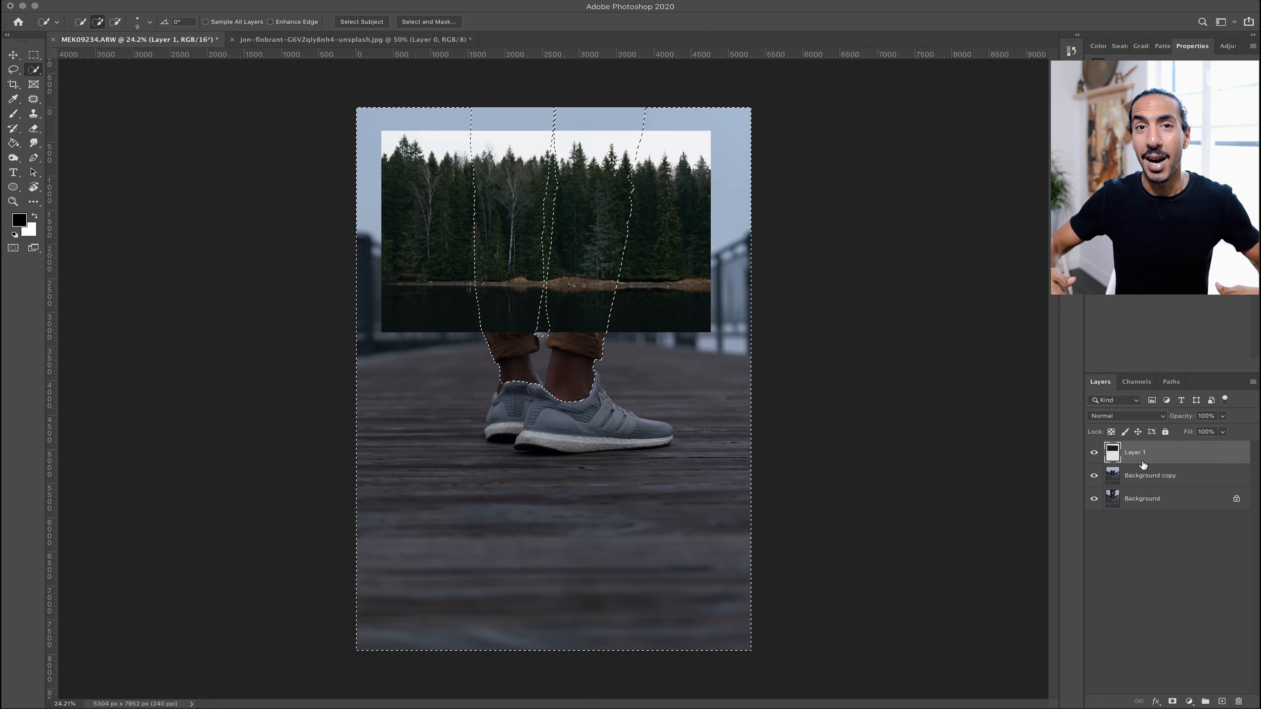
Add a layer mask to Layer 1 from the trouser selection so the forest shows only inside the trousers
click(1172, 702)
key(super+z)
alt+click(1172, 702)
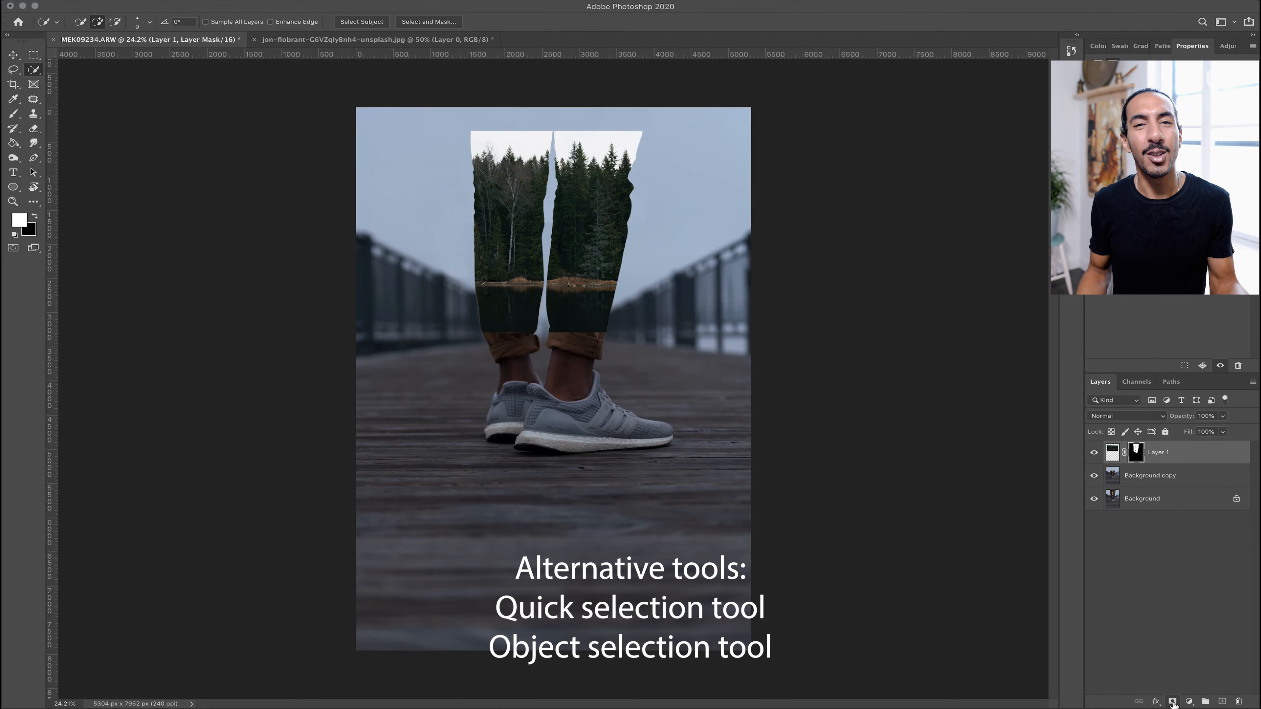
Select the white sky of the forest image with the Magic Wand and delete it from Layer 1's mask, then deselect
scroll(671, 306, up, 10)
scroll(480, 195, up, 8)
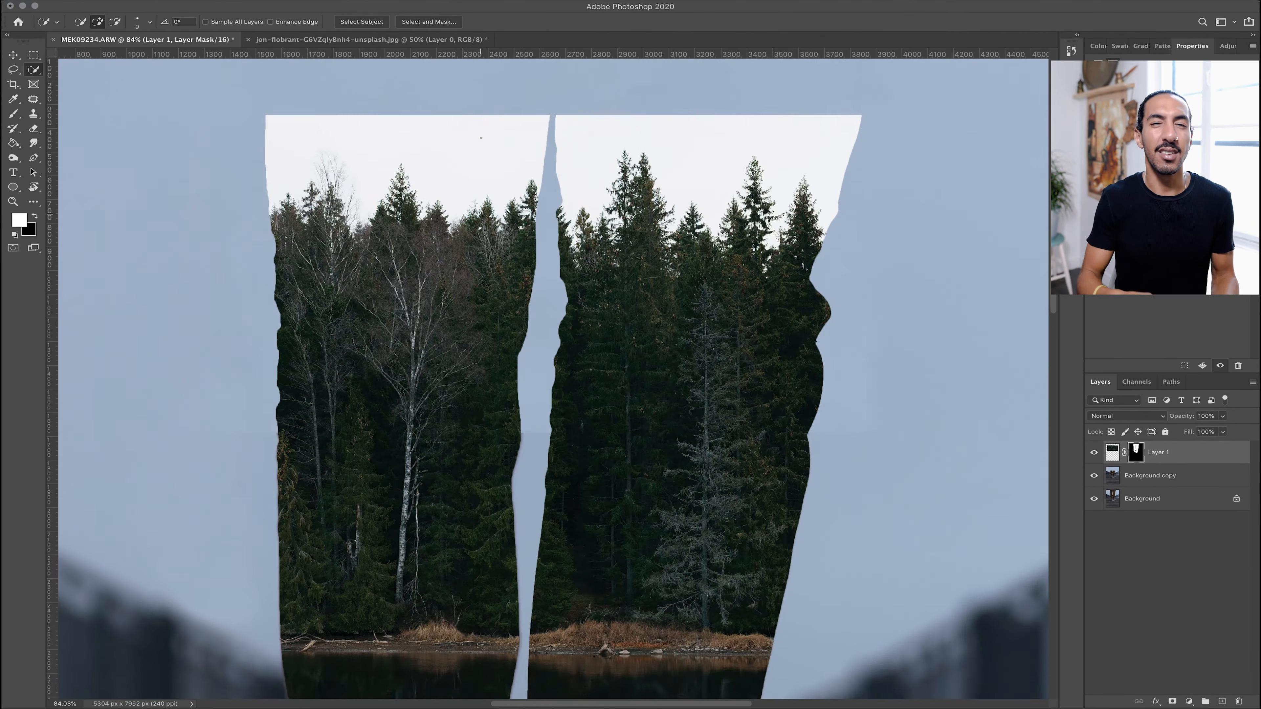
click(1112, 453)
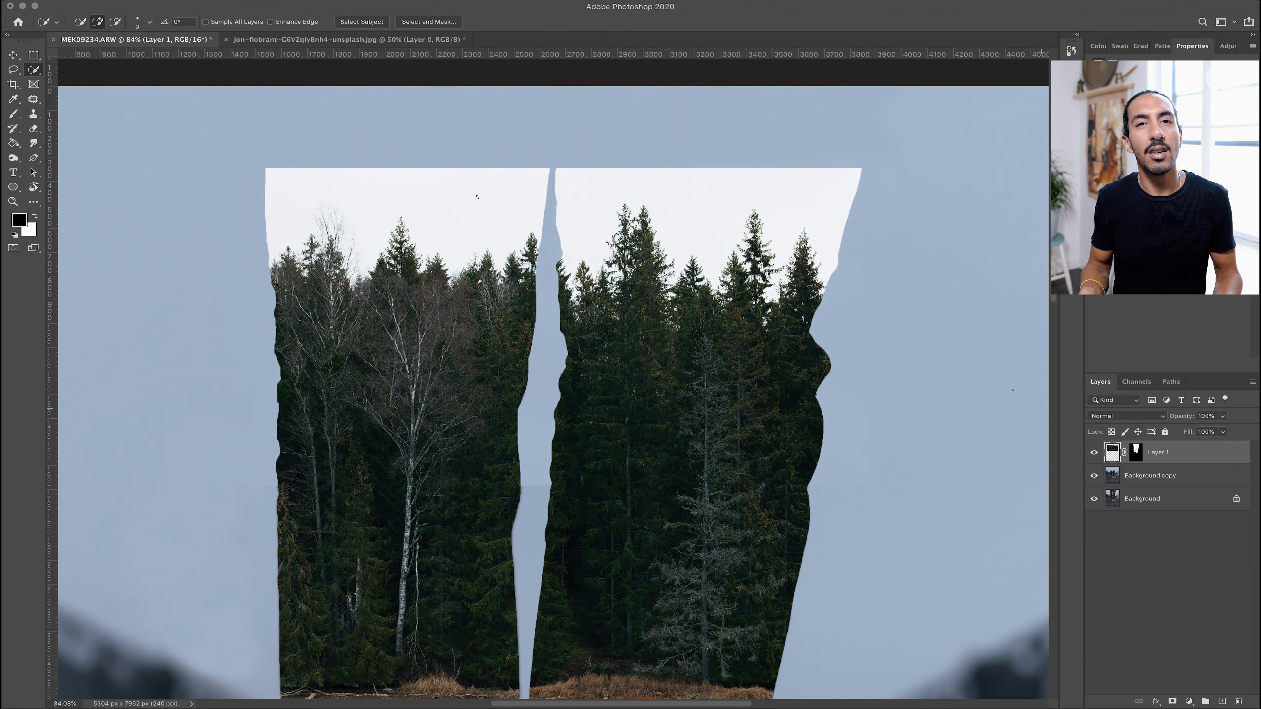
drag(480, 220, 467, 226)
right_click(33, 70)
click(79, 93)
click(449, 213)
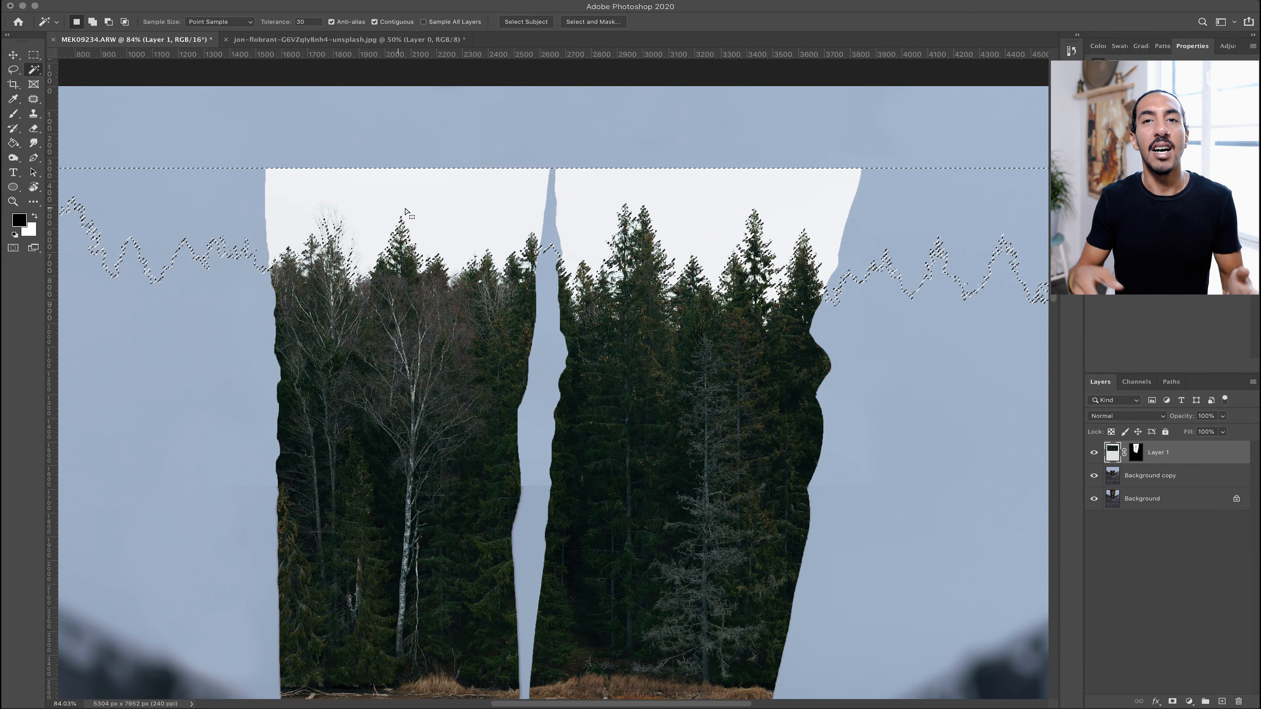
scroll(556, 367, down, 3)
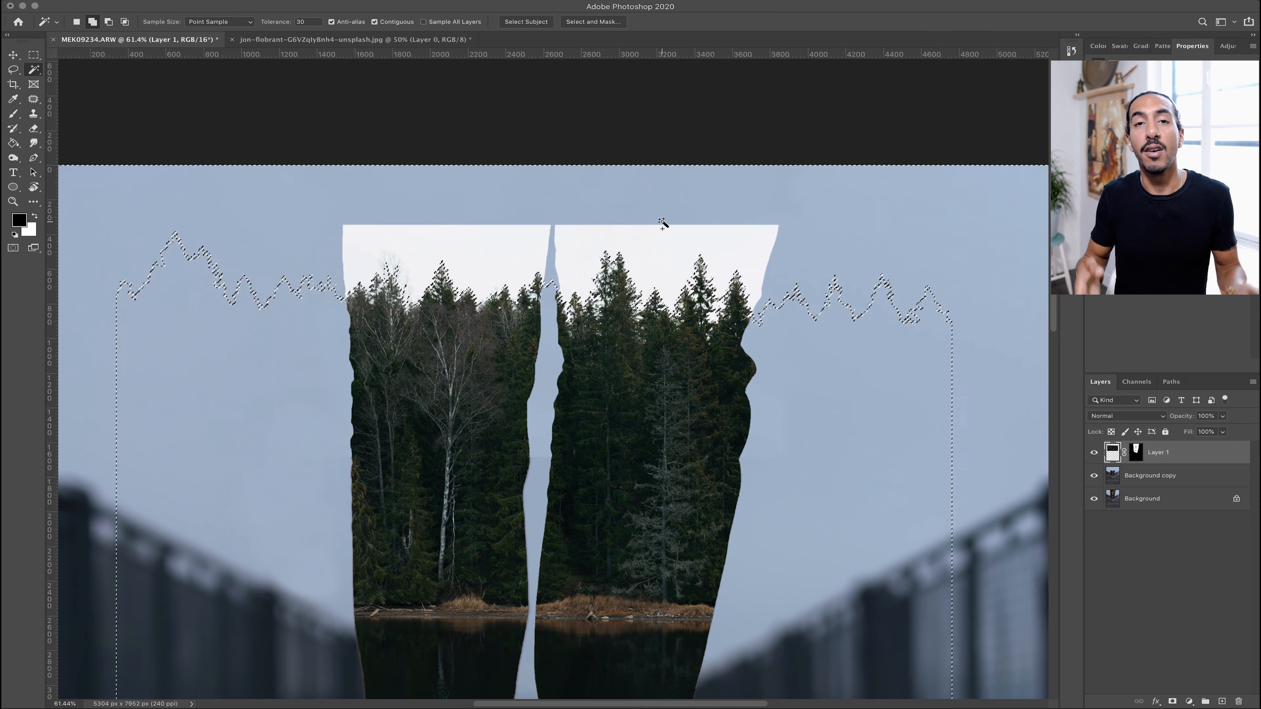
click(1141, 452)
key(BackSpace)
key(super+d)
Refine the mask edge along the treetops in Select and Mask and apply it
key(alt+super+r)
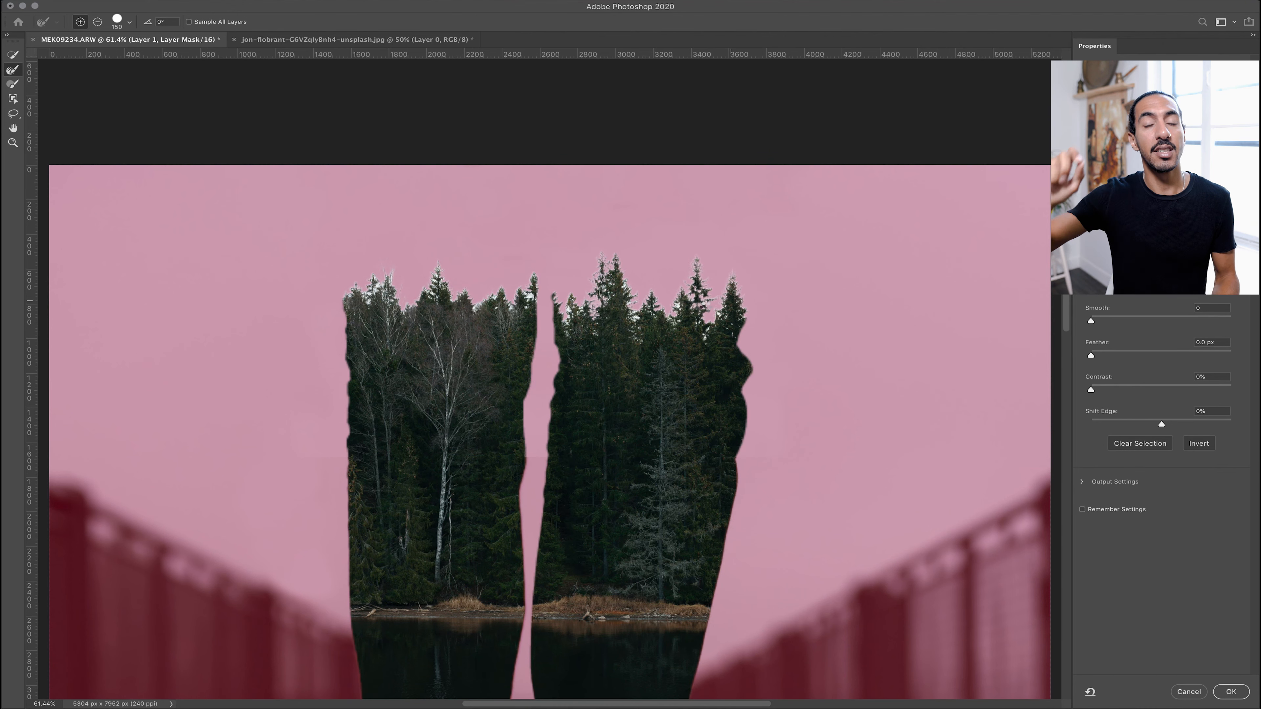
drag(566, 305, 376, 300)
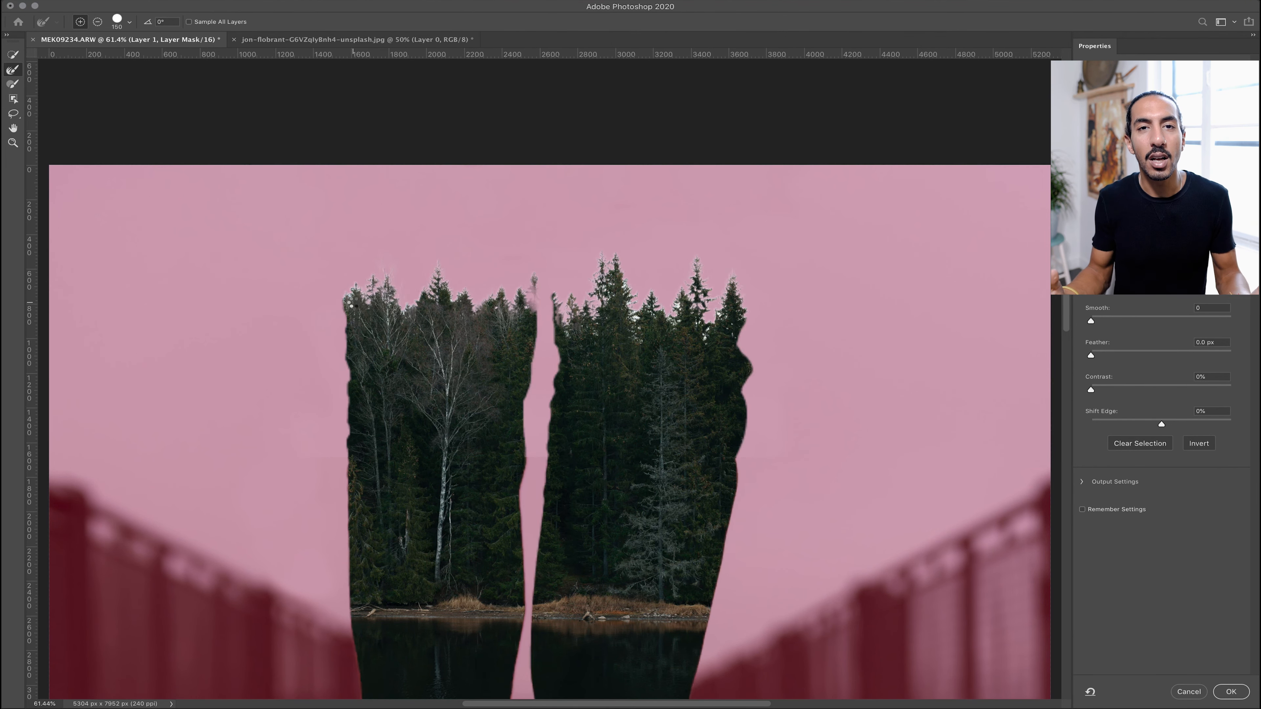
key(super+0)
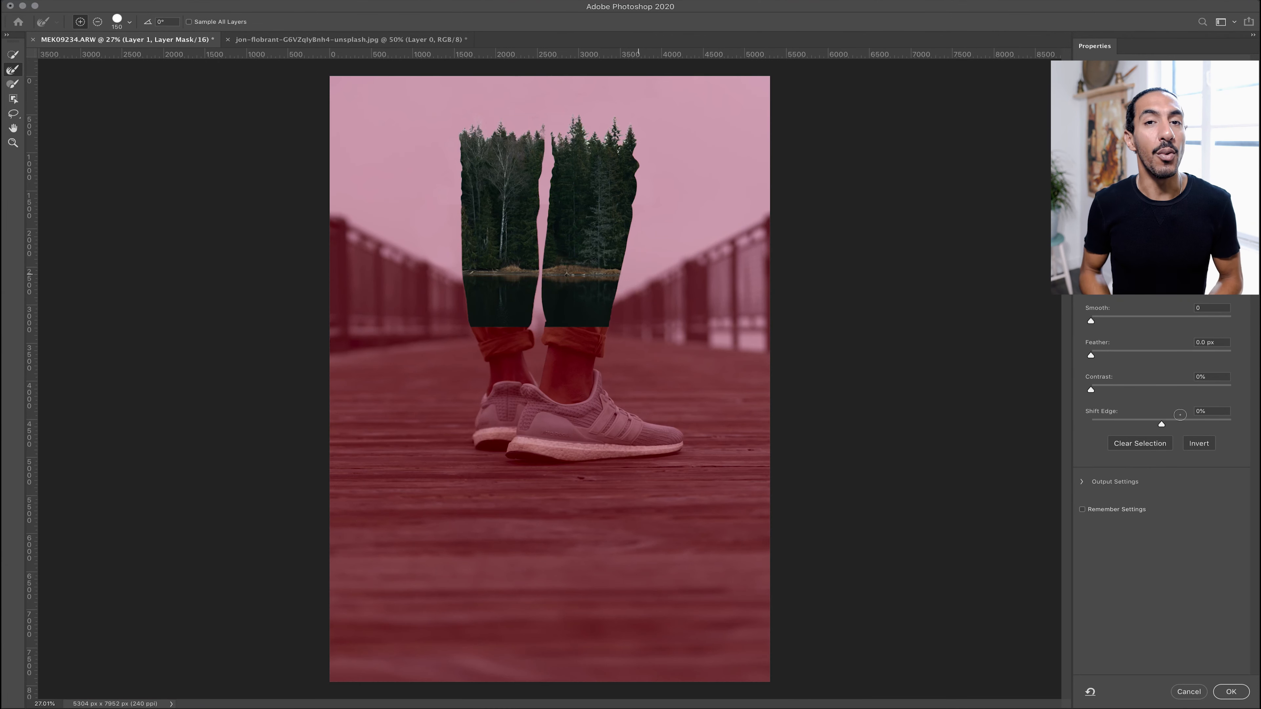
key(Return)
Draw upward gradients on Layer 1's mask to fade the bottom of the forest into the trousers
click(35, 218)
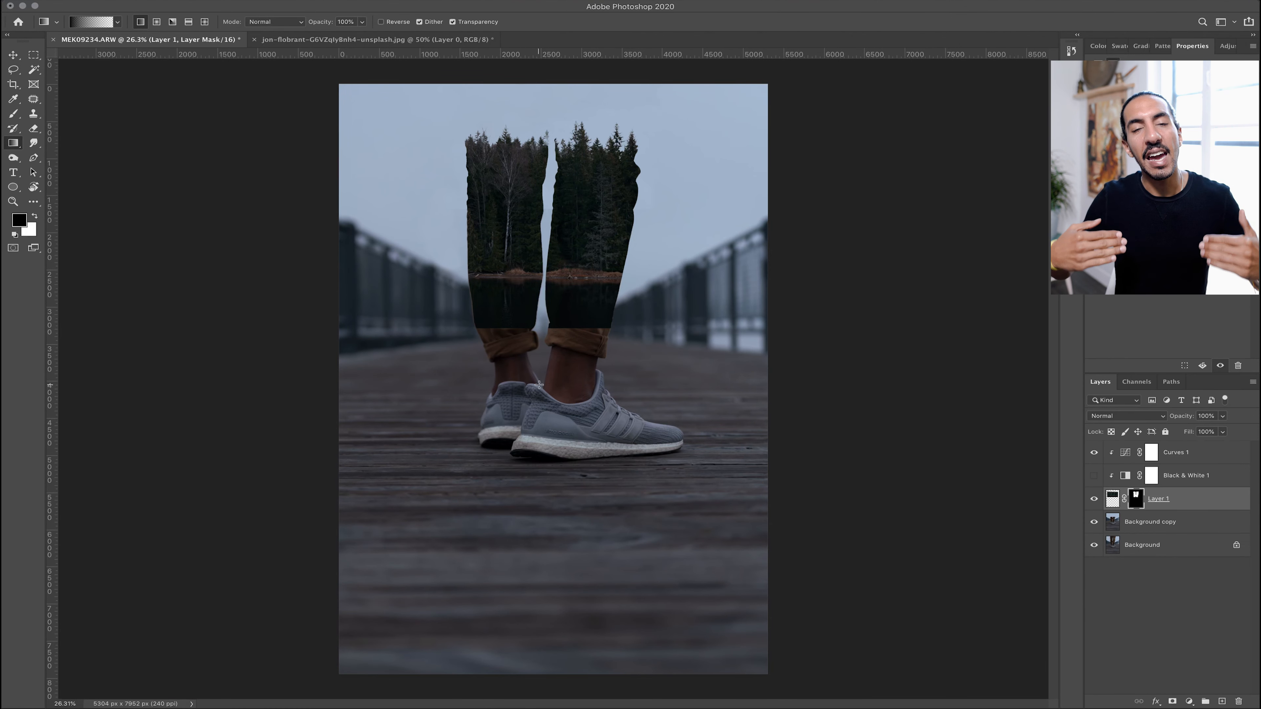
drag(579, 350, 579, 256)
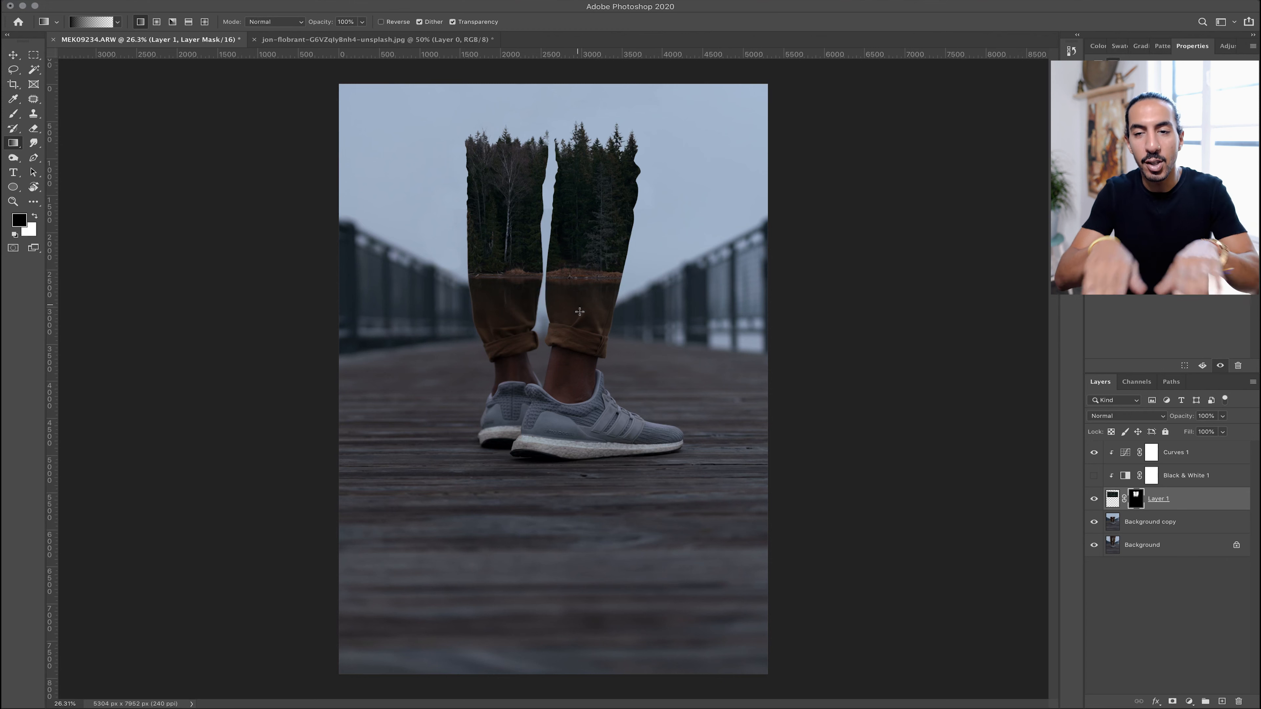
drag(591, 308, 591, 243)
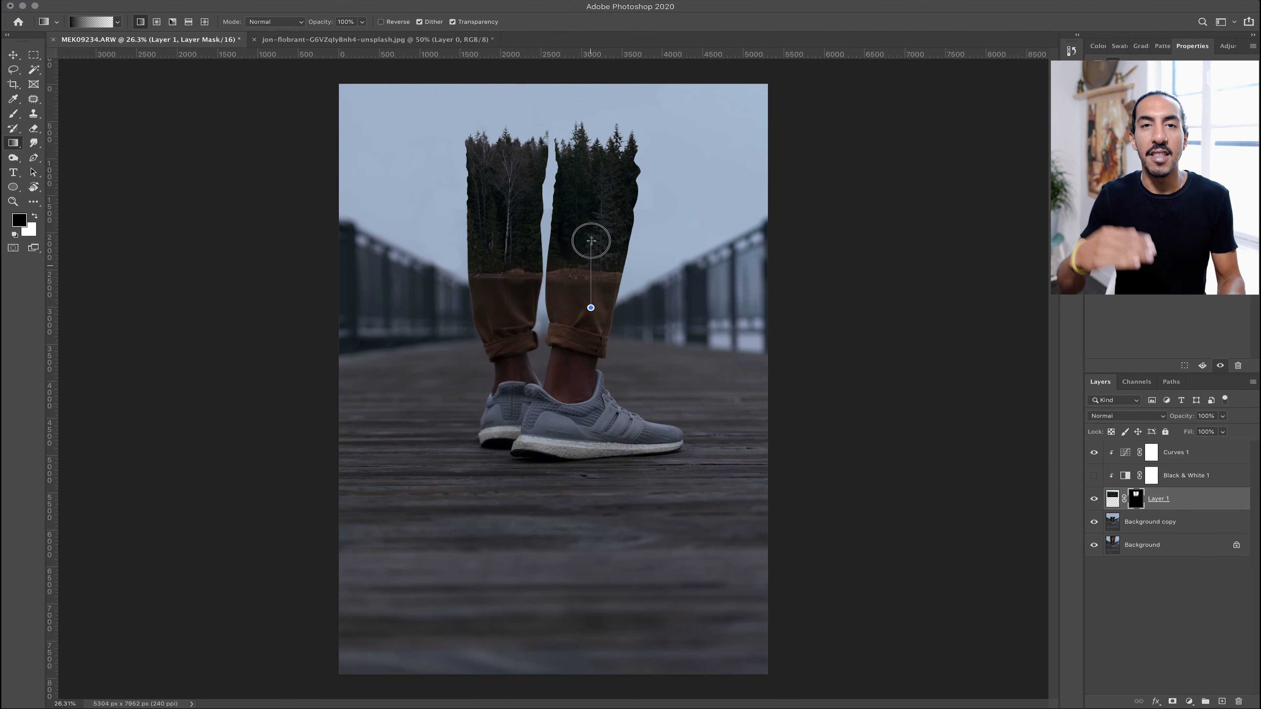
drag(593, 289, 595, 214)
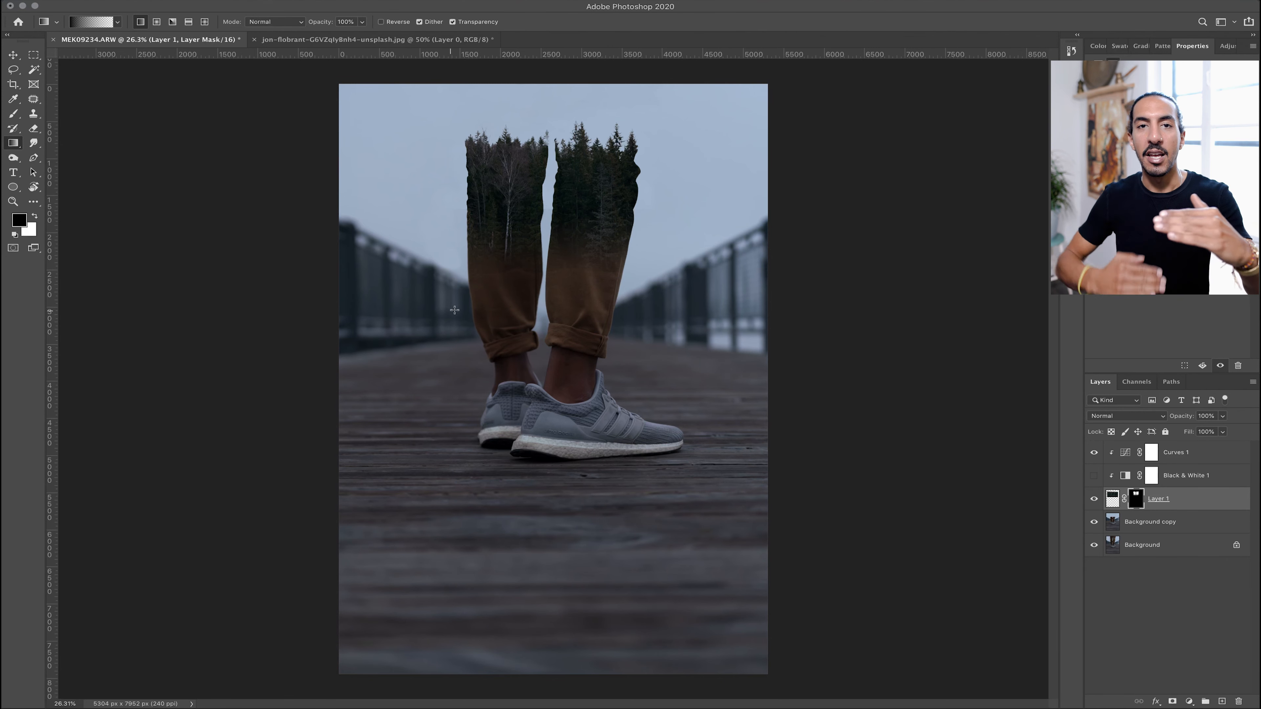
drag(519, 287, 518, 228)
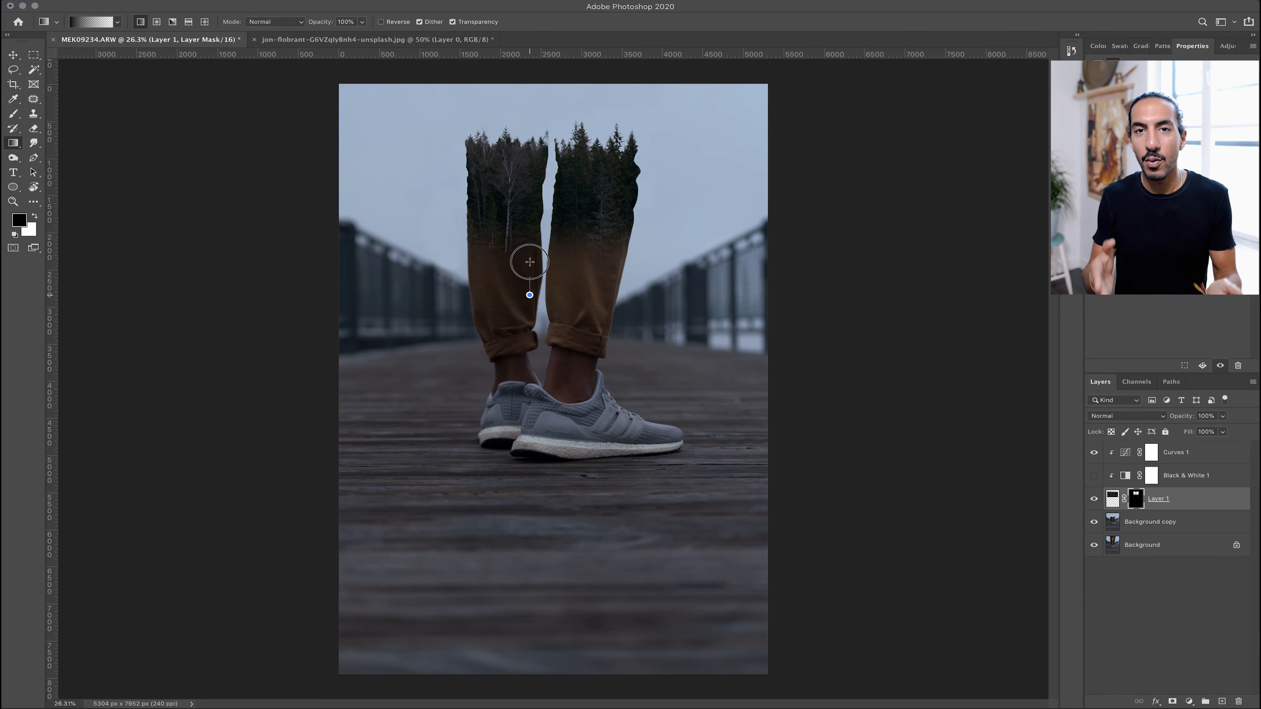